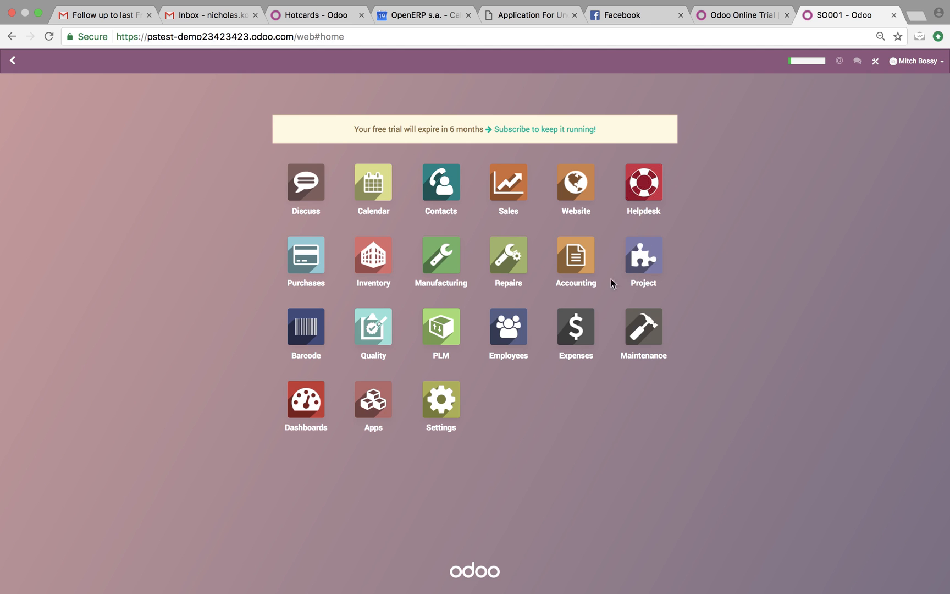
Activate the developer mode from the settings and look through the developer tools options.
{"action": "left_click", "coordinate": [446, 410]}
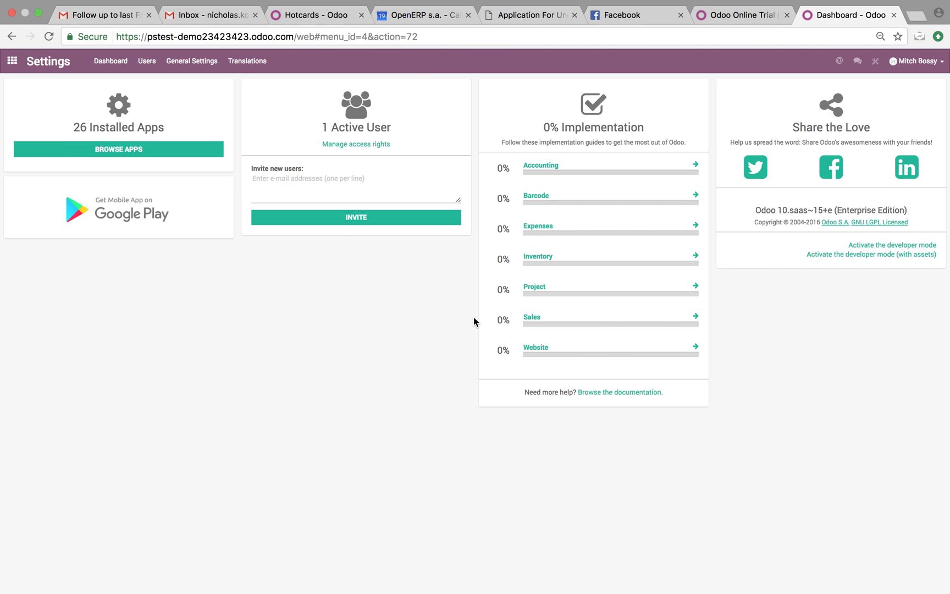
{"action": "left_click", "coordinate": [873, 245]}
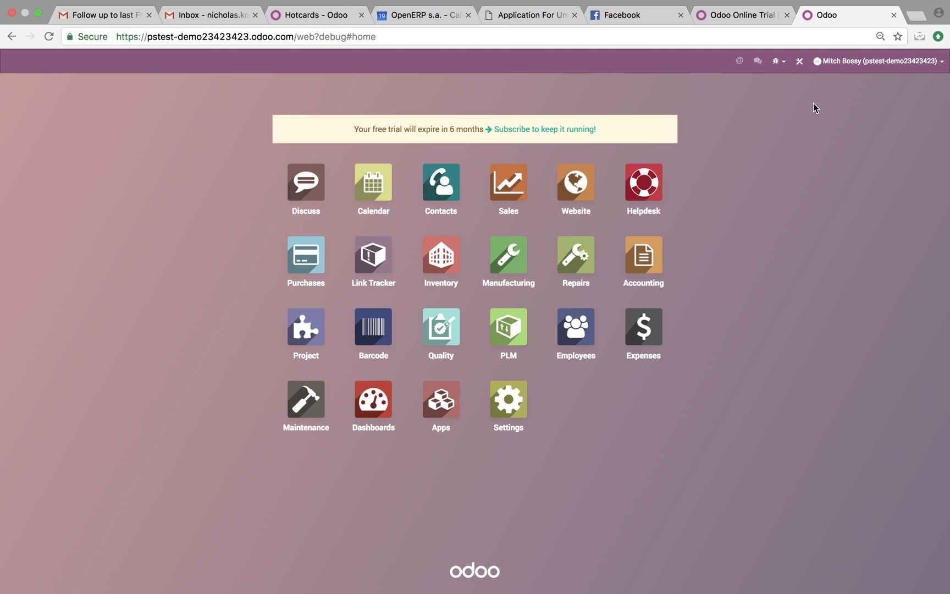
{"action": "left_click", "coordinate": [777, 62]}
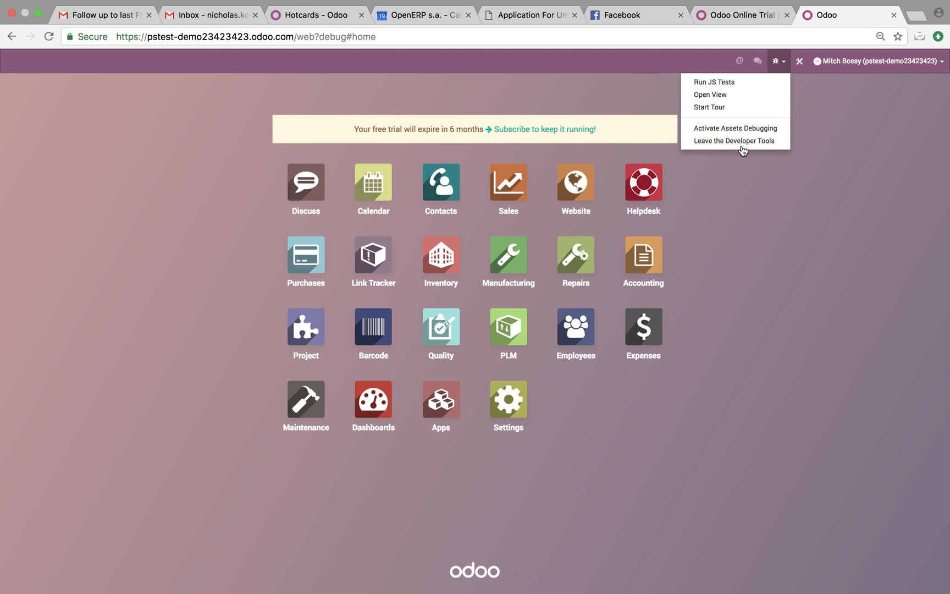
{"action": "left_click", "coordinate": [823, 97]}
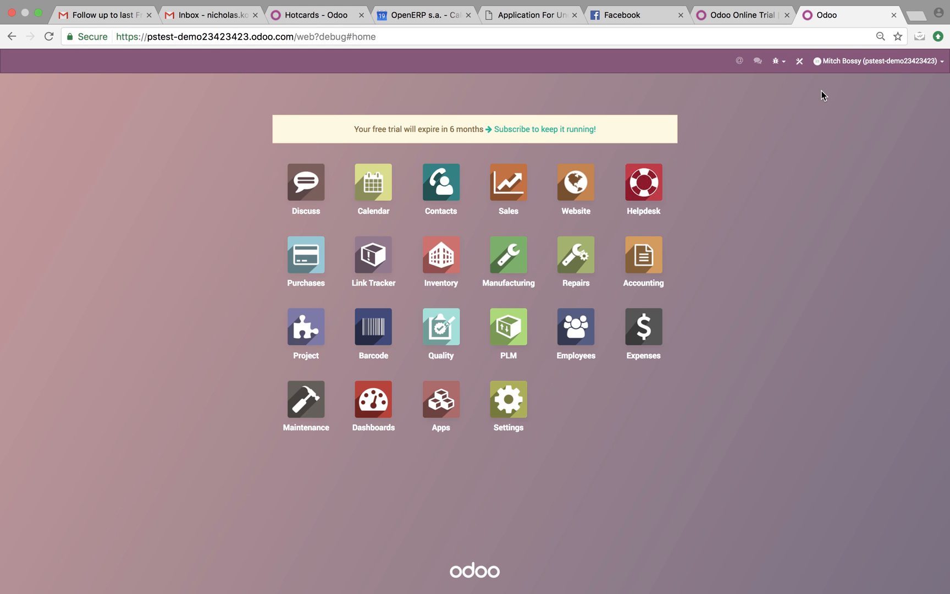
Search the home screen for "model", open the database structure's Models list and return home.
{"action": "type", "text": "model"}
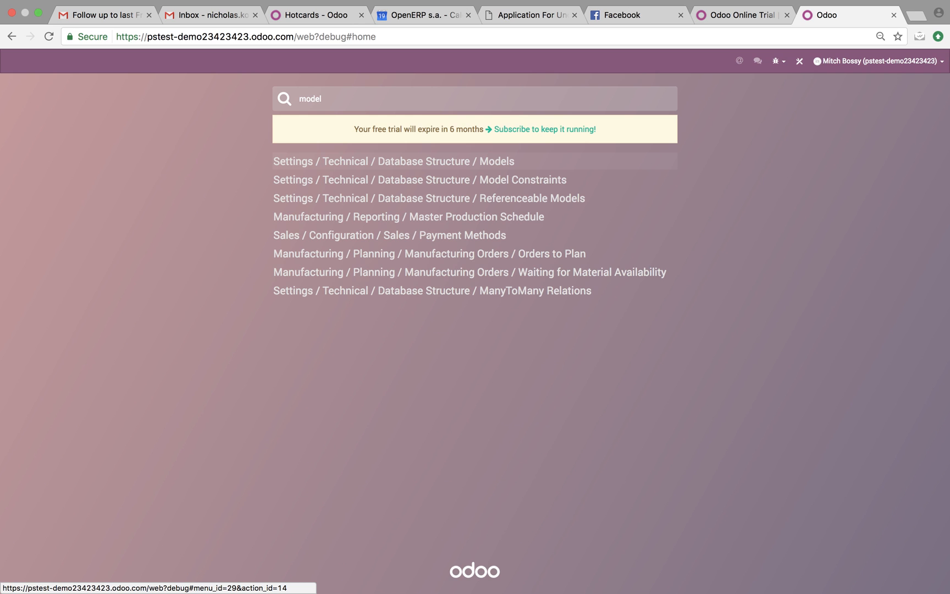
{"action": "key", "text": "Return"}
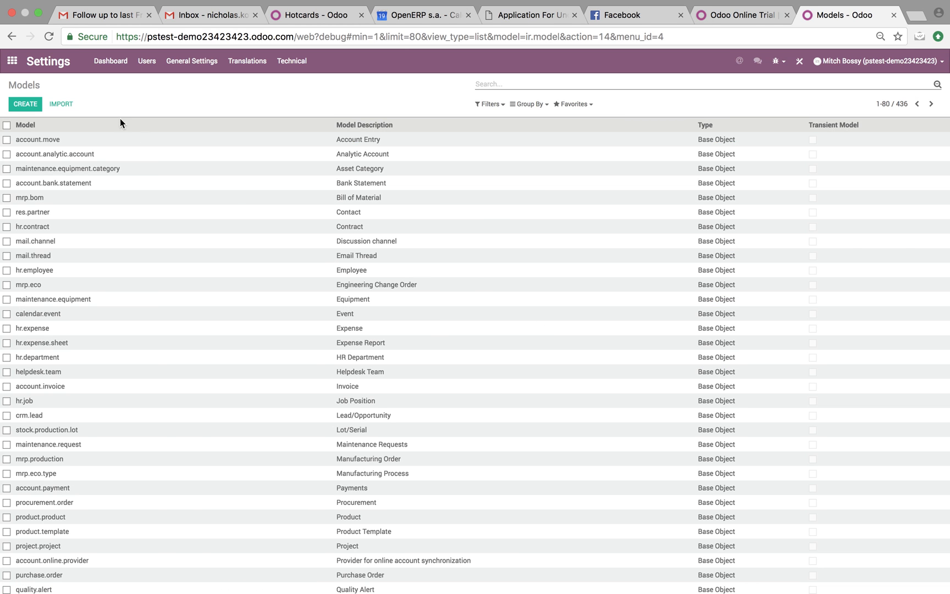
{"action": "left_click", "coordinate": [12, 62]}
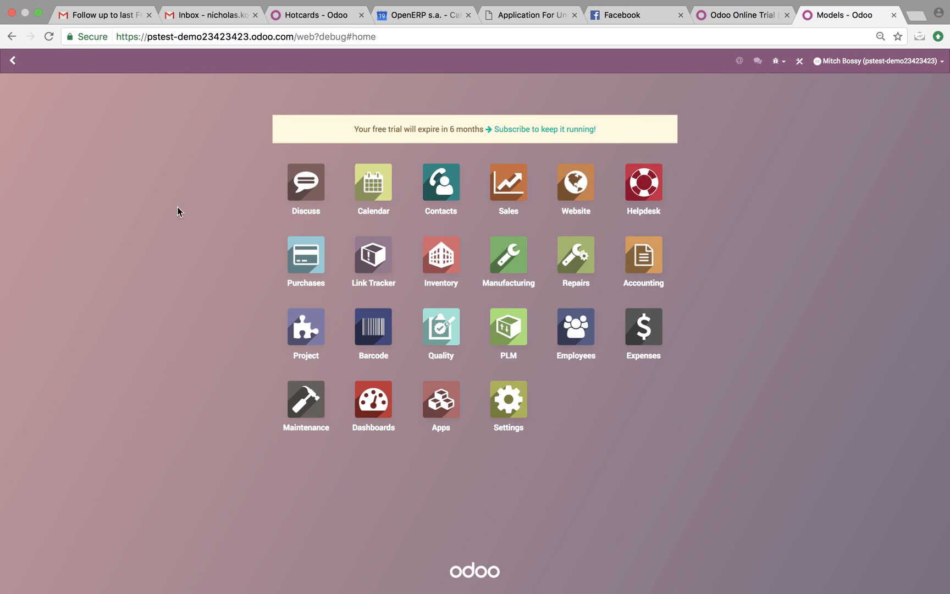
Open the first quotation listed in Sales.
{"action": "left_click", "coordinate": [511, 186]}
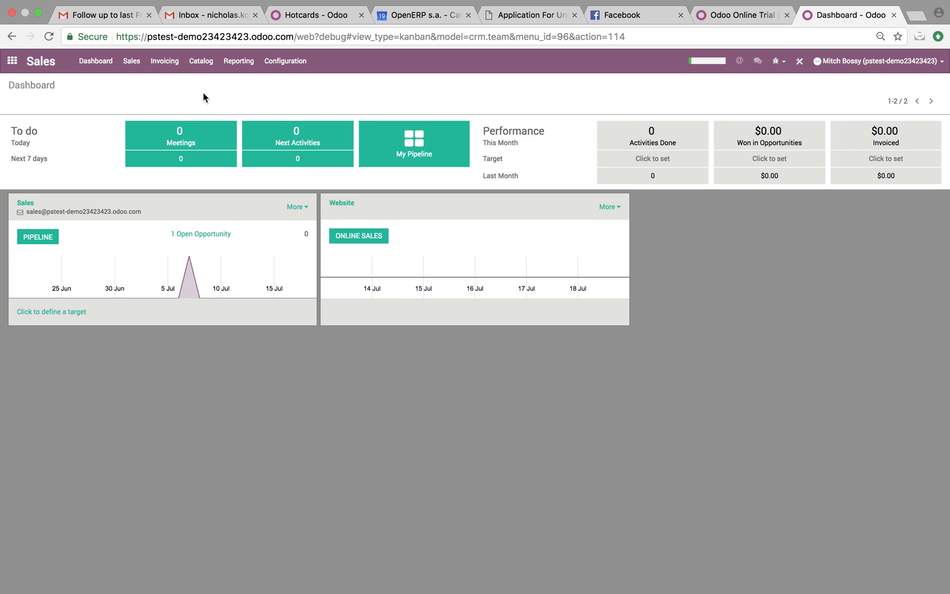
{"action": "left_click", "coordinate": [132, 60]}
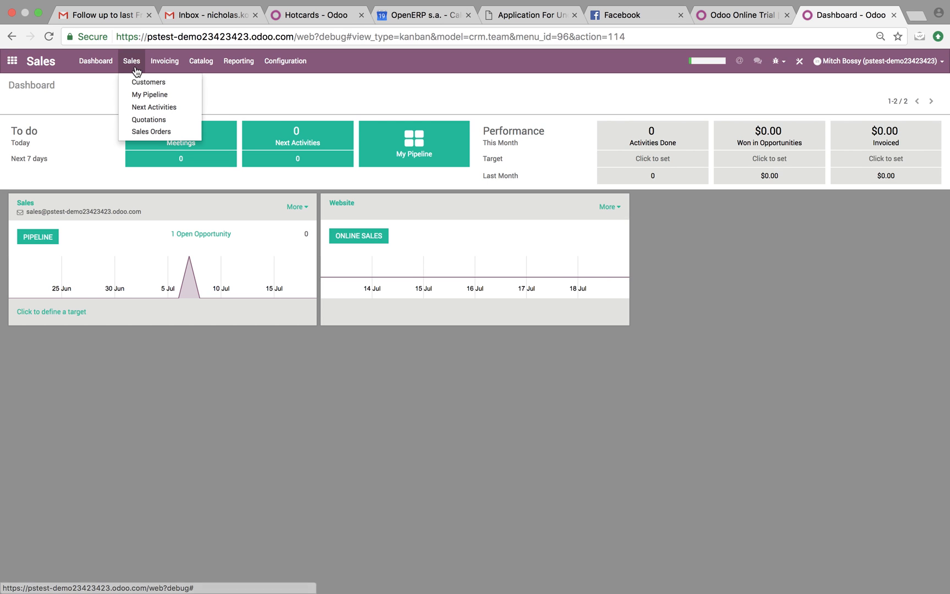
{"action": "left_click", "coordinate": [148, 119]}
{"action": "left_click", "coordinate": [259, 140]}
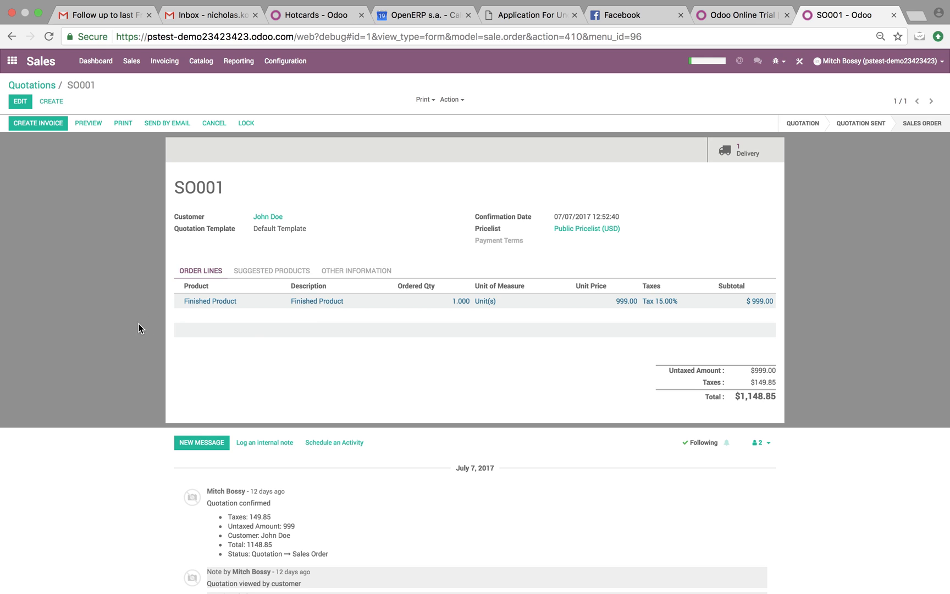
Examine the technical details of the quotation's order lines and highlight model=sale.order in the page address.
{"action": "left_click", "coordinate": [201, 287]}
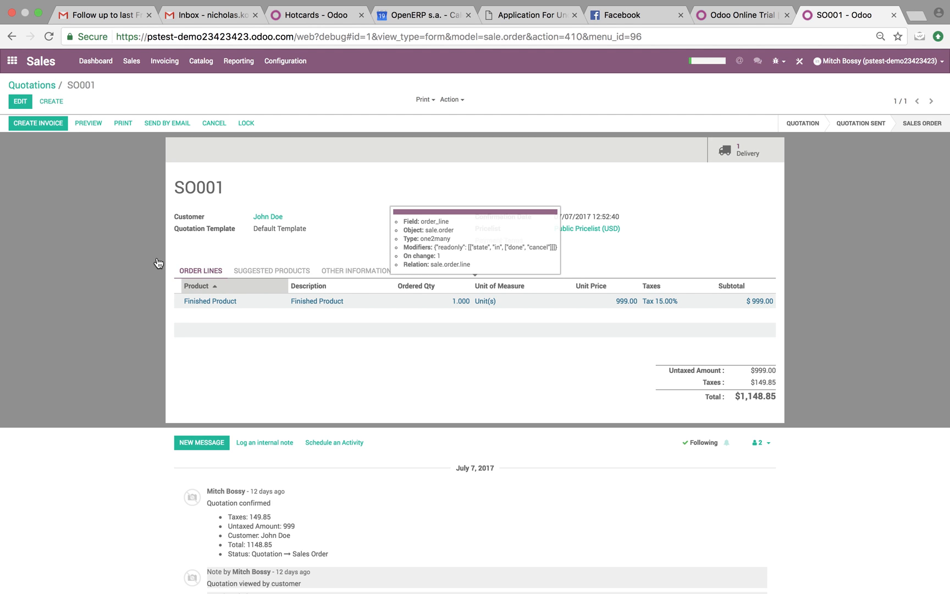
{"action": "left_click_drag", "start_coordinate": [452, 37], "coordinate": [527, 38]}
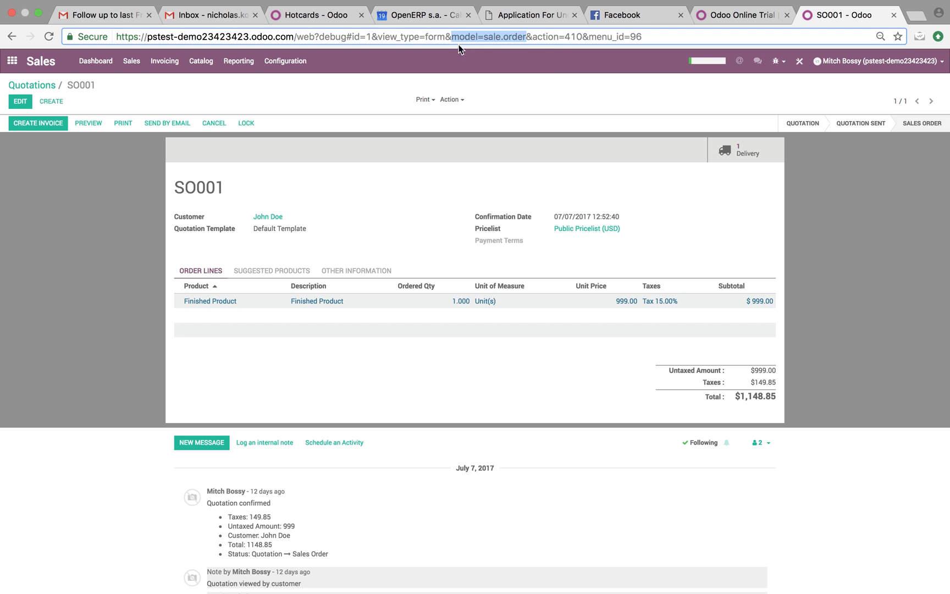
{"action": "left_click", "coordinate": [148, 227]}
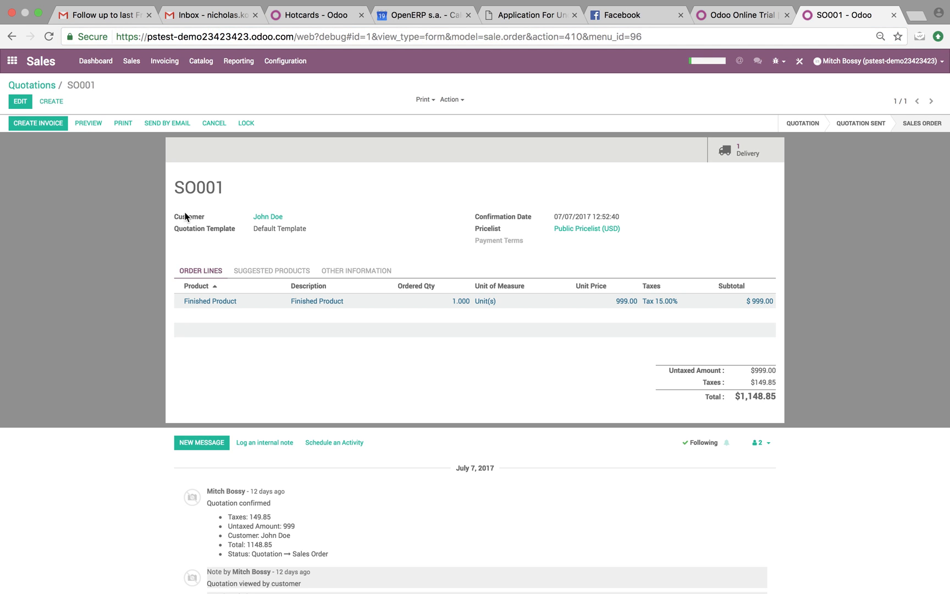
{"action": "mouse_move", "coordinate": [188, 217]}
{"action": "mouse_move", "coordinate": [666, 304]}
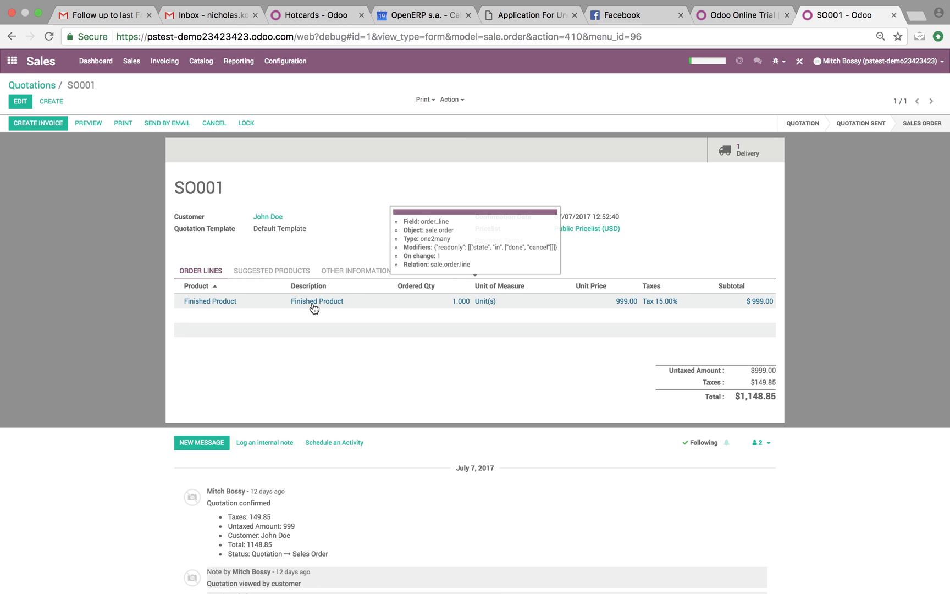
Search the database models for sale.order.line and open the Sales Order Line model.
{"action": "left_click", "coordinate": [10, 61]}
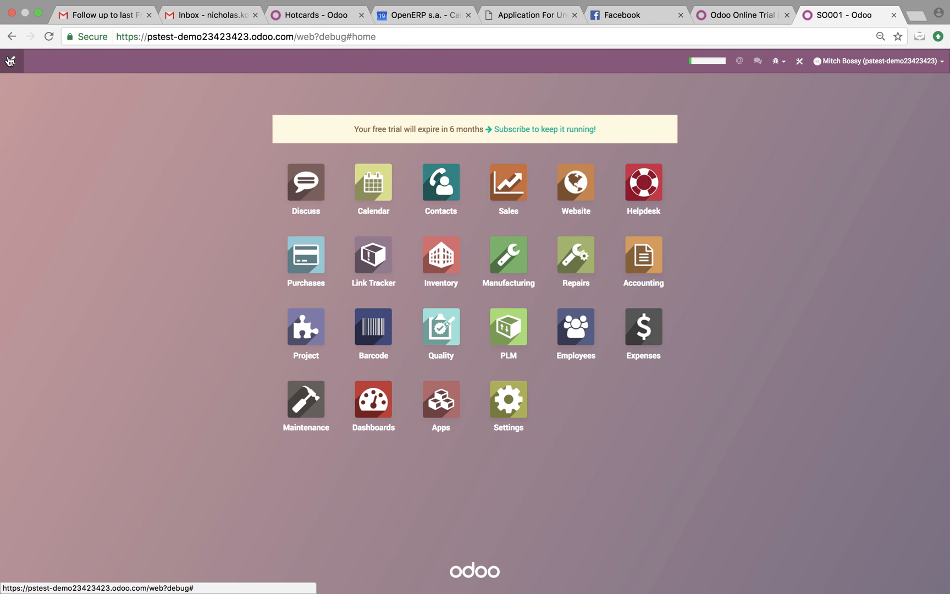
{"action": "type", "text": "models"}
{"action": "key", "text": "Return"}
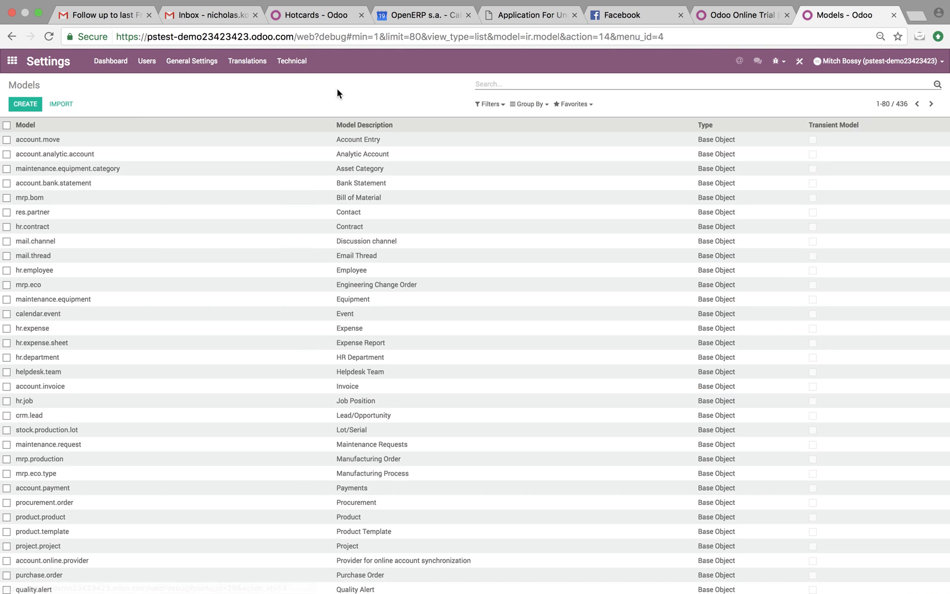
{"action": "type", "text": "sale.order;"}
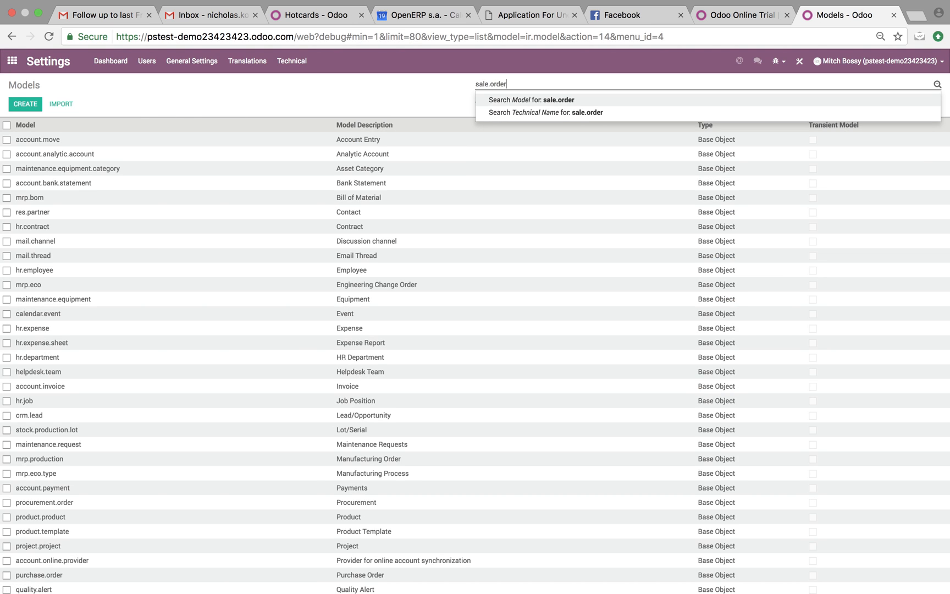
{"action": "type", "text": "line"}
{"action": "key", "text": "Return"}
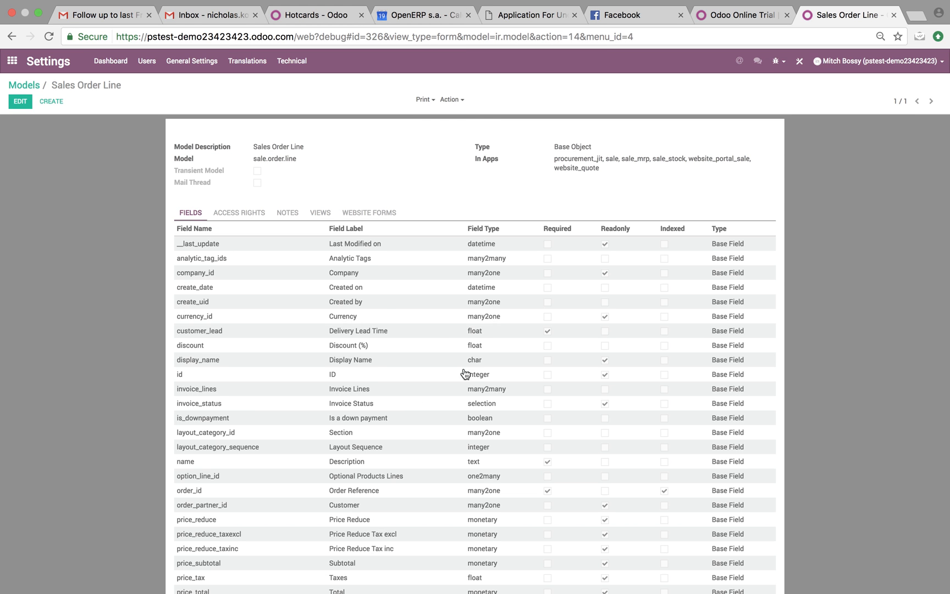
Examine the fields of the Sales Order Line model and search the page for "lot".
{"action": "scroll", "coordinate": [365, 292], "scroll_direction": "down", "scroll_amount": 3}
{"action": "scroll", "coordinate": [367, 320], "scroll_direction": "down", "scroll_amount": 5}
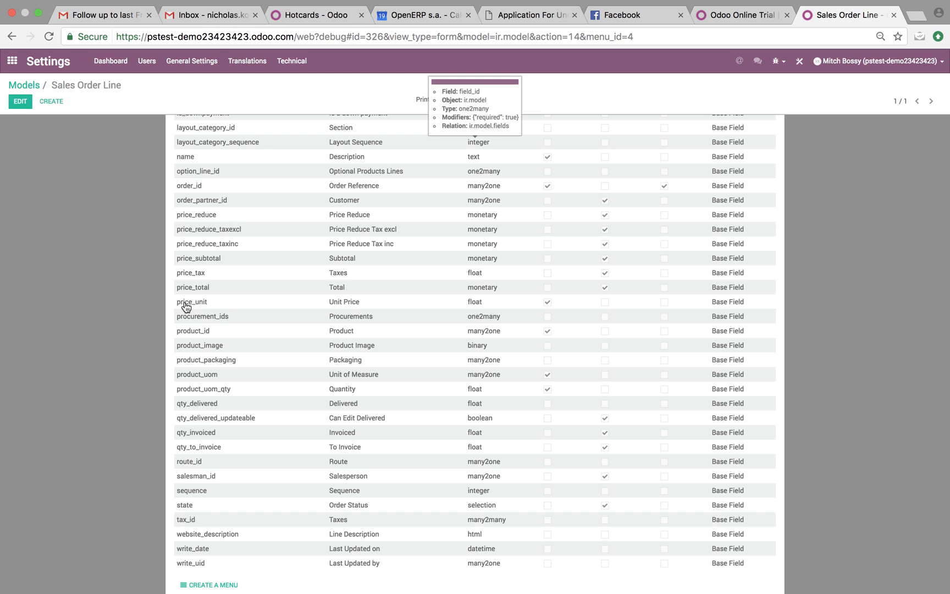
{"action": "scroll", "coordinate": [251, 336], "scroll_direction": "up", "scroll_amount": 6}
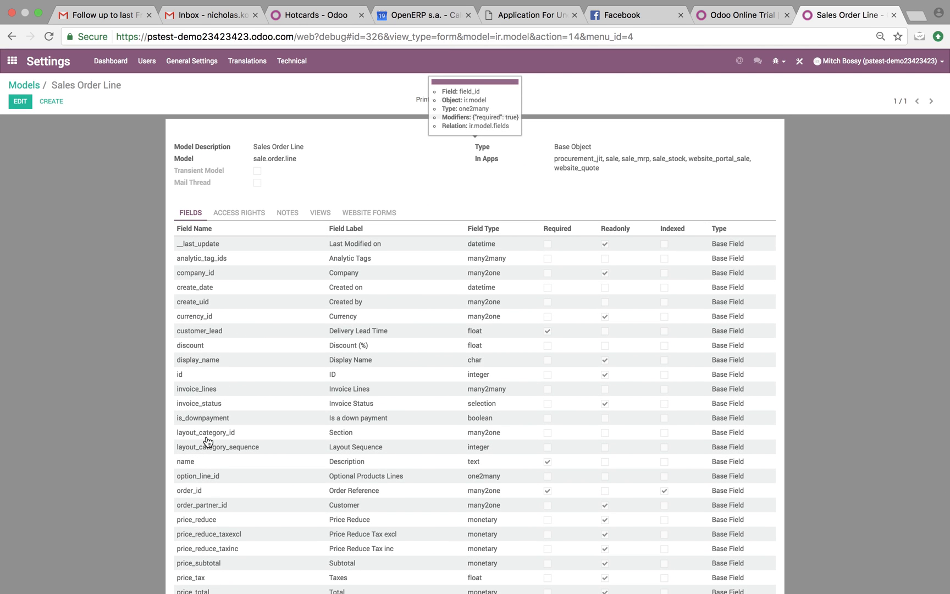
{"action": "scroll", "coordinate": [205, 531], "scroll_direction": "down", "scroll_amount": 1}
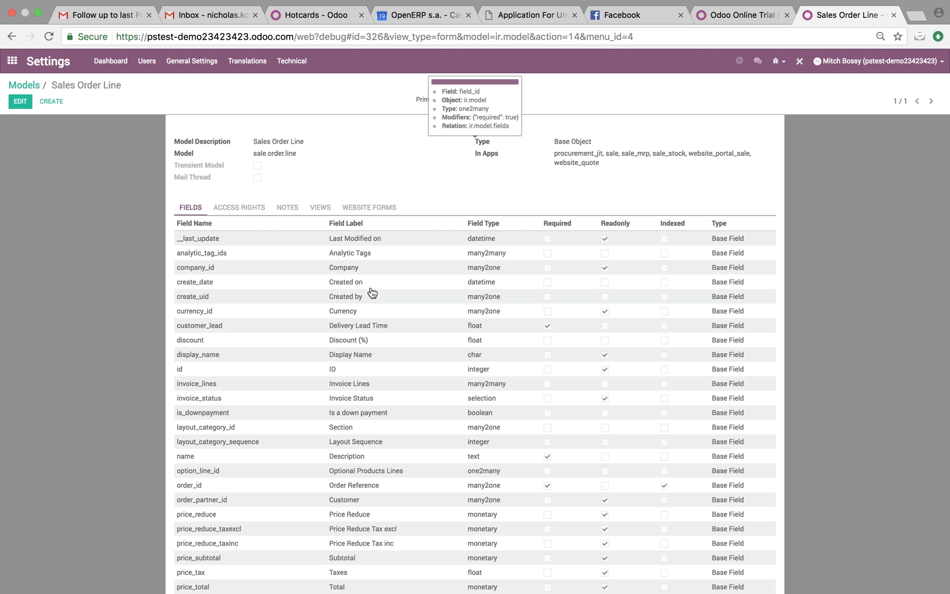
{"action": "scroll", "coordinate": [365, 498], "scroll_direction": "down", "scroll_amount": 5}
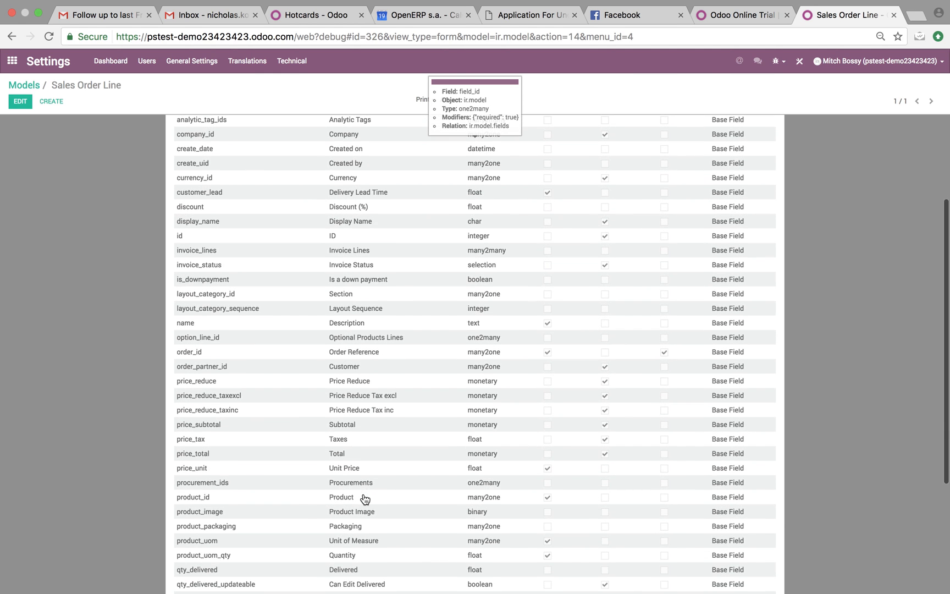
{"action": "scroll", "coordinate": [365, 498], "scroll_direction": "down", "scroll_amount": 4}
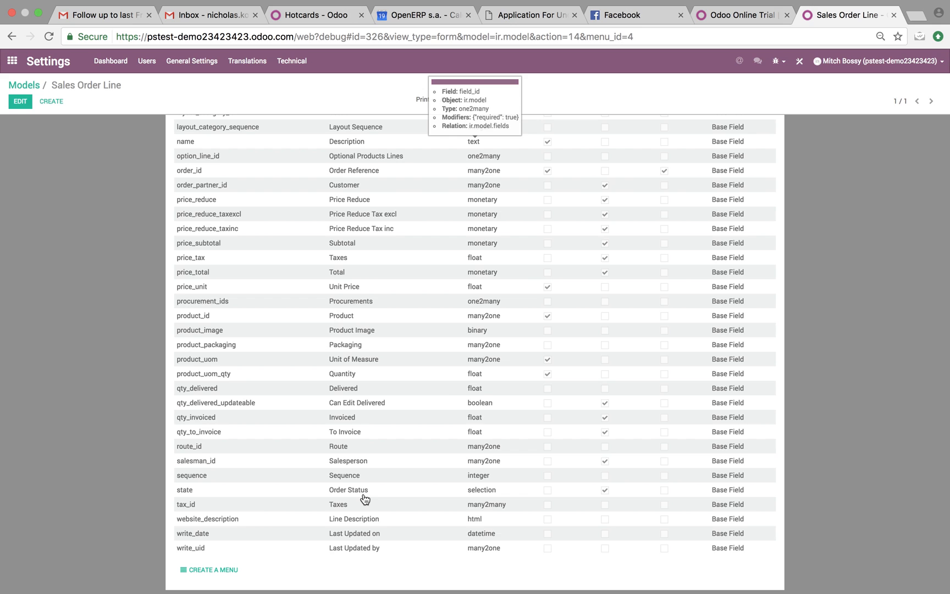
{"action": "key", "text": "super+f"}
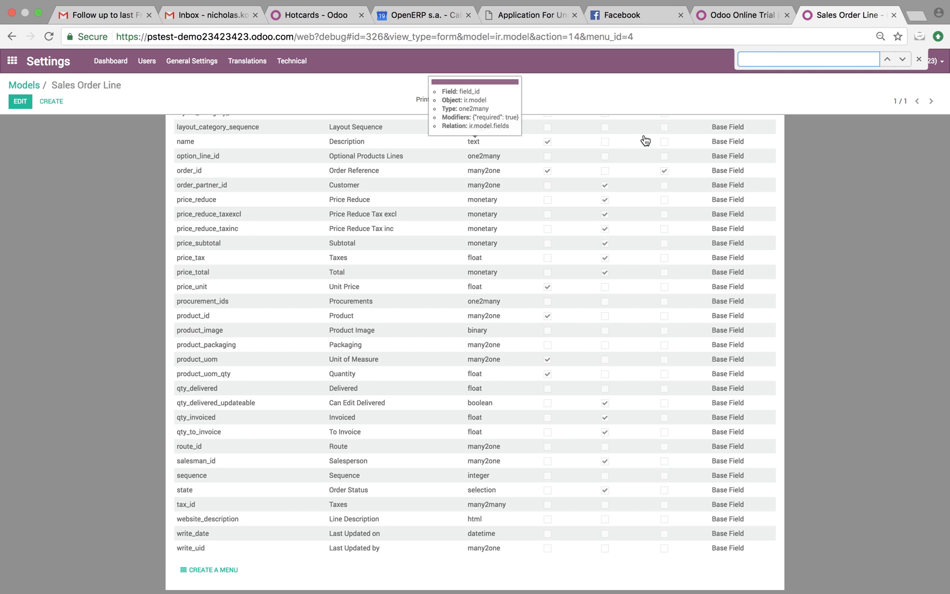
{"action": "scroll", "coordinate": [646, 140], "scroll_direction": "up", "scroll_amount": 10}
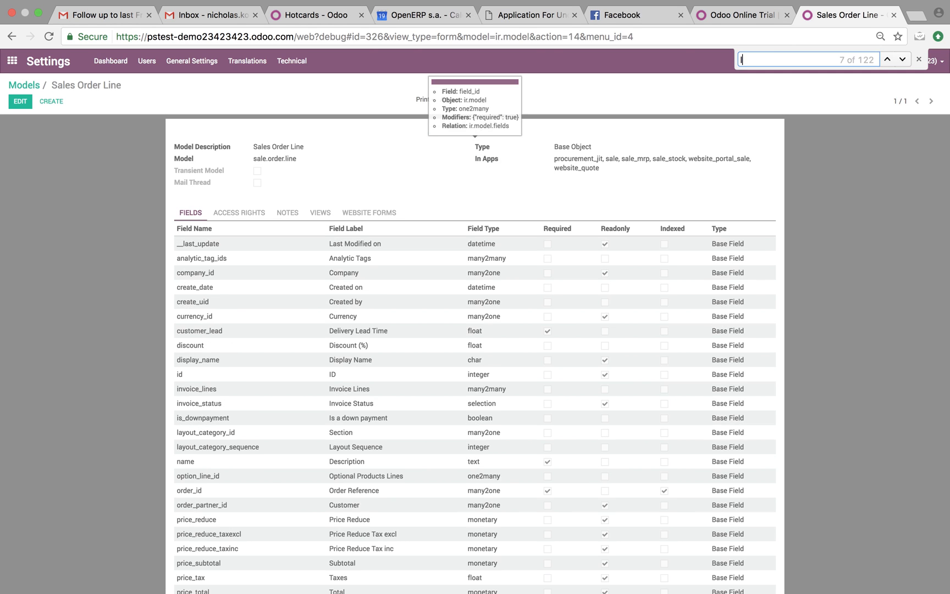
{"action": "type", "text": "lot"}
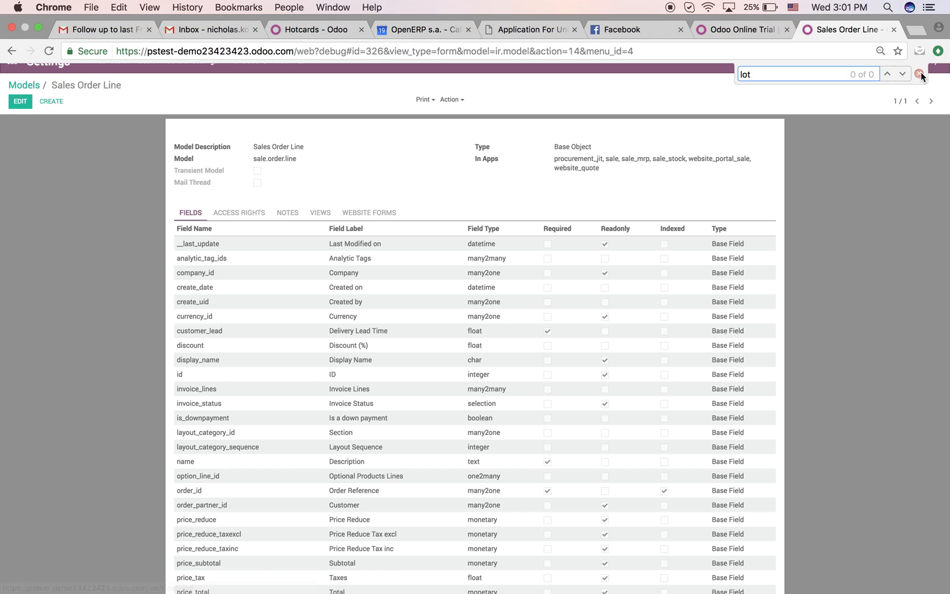
{"action": "left_click", "coordinate": [919, 73]}
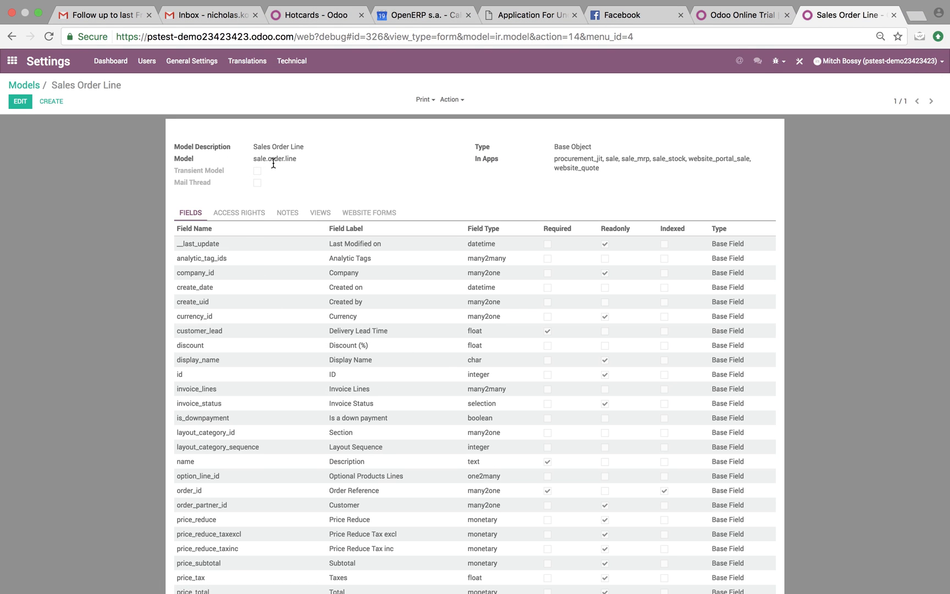
Search the models list for stock.production.lot and open the Lot/Serial model.
{"action": "left_click", "coordinate": [30, 84]}
{"action": "key", "text": "BackSpace"}
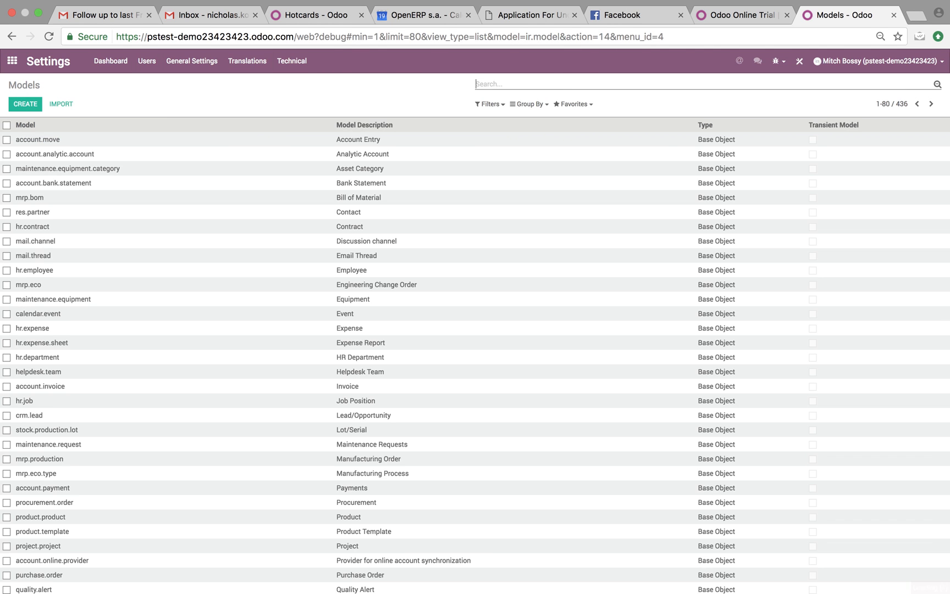
{"action": "type", "text": "lot.s"}
{"action": "key", "text": "Return"}
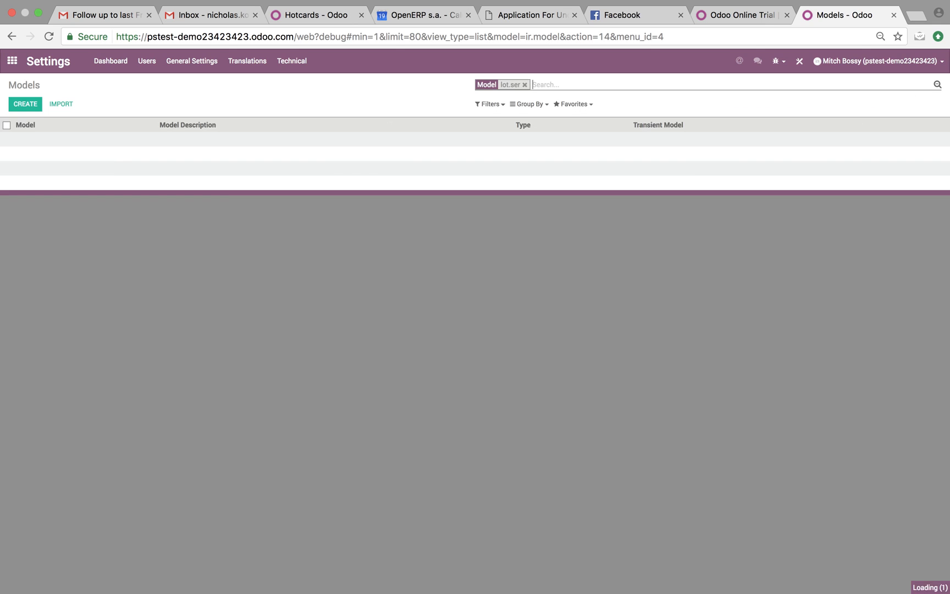
{"action": "key", "text": "BackSpace"}
{"action": "type", "text": "stock.opr"}
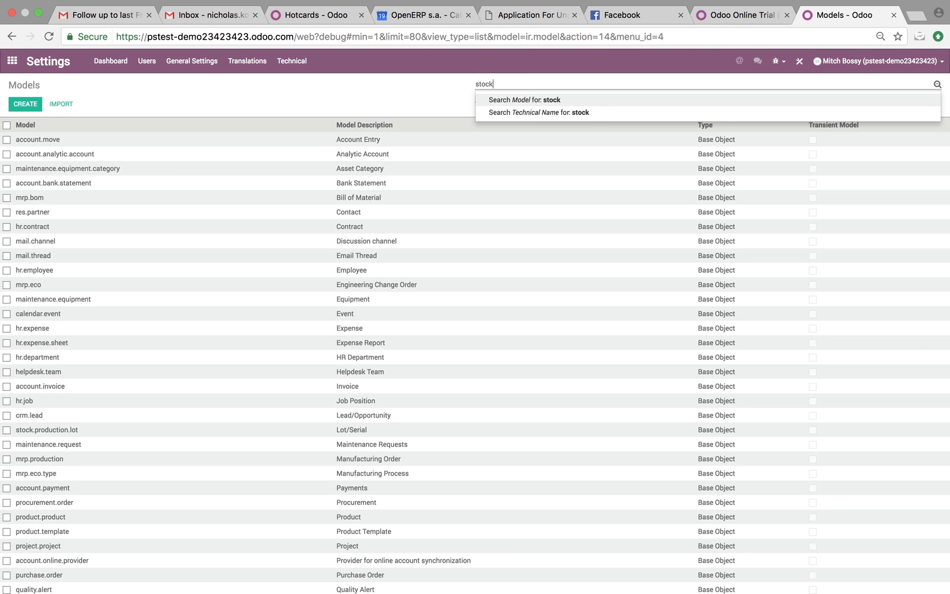
{"action": "key", "text": "BackSpace"}
{"action": "key", "text": "BackSpace"}
{"action": "type", "text": "production.lot"}
{"action": "key", "text": "Return"}
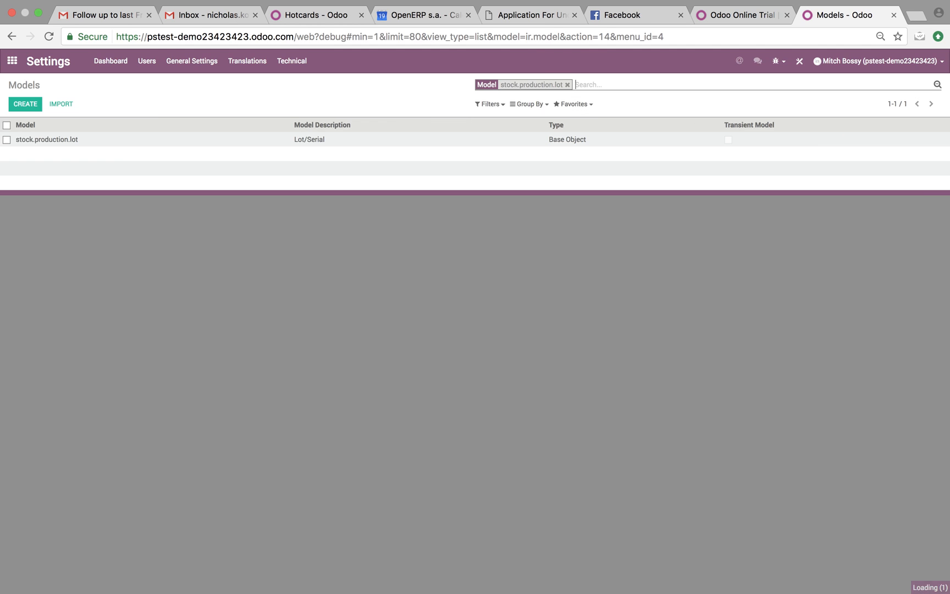
{"action": "left_click", "coordinate": [325, 142]}
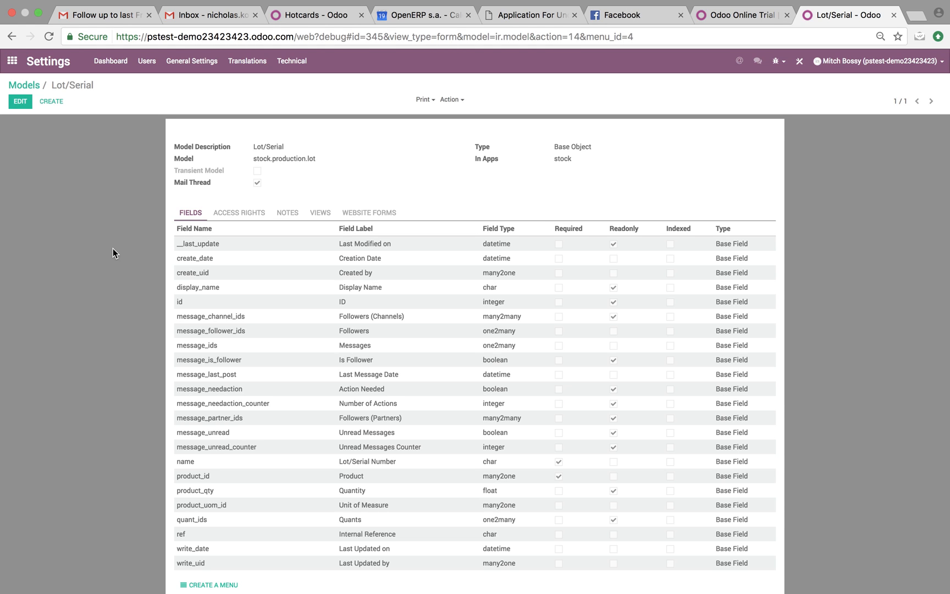
Return to the models list and replace the search filter with sale.order.line.
{"action": "left_click", "coordinate": [43, 84]}
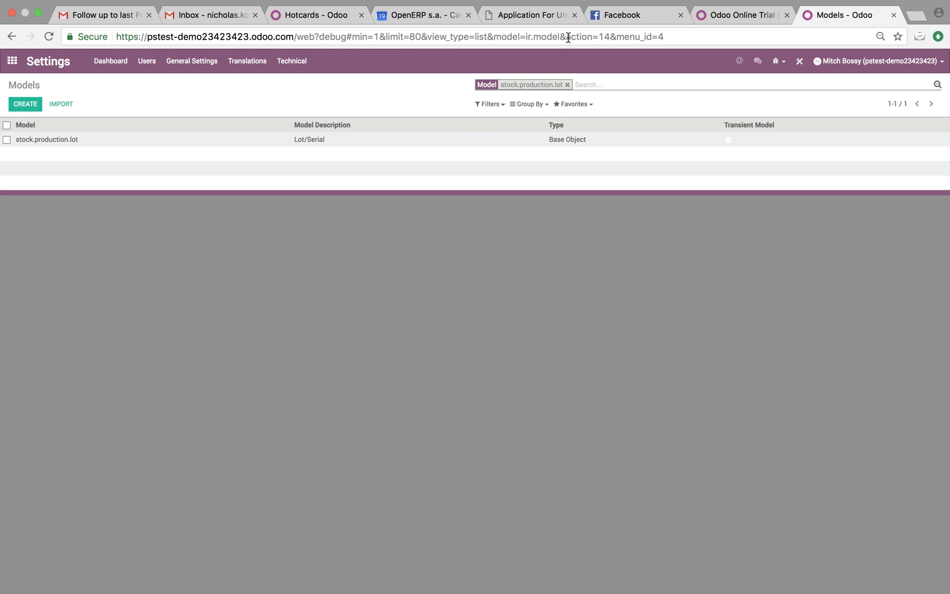
{"action": "key", "text": "BackSpace"}
{"action": "type", "text": "sal"}
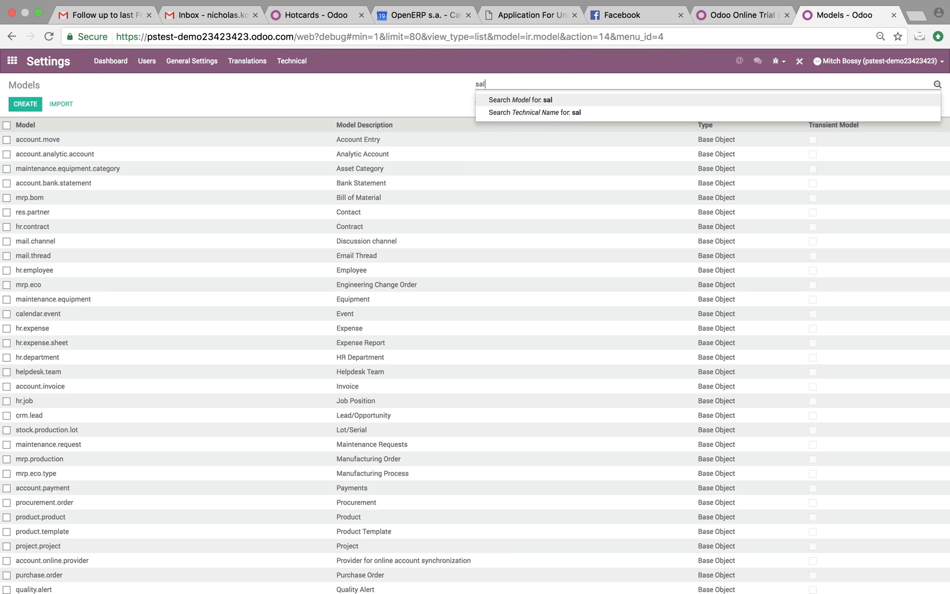
{"action": "type", "text": "e.order.l"}
{"action": "key", "text": "Return"}
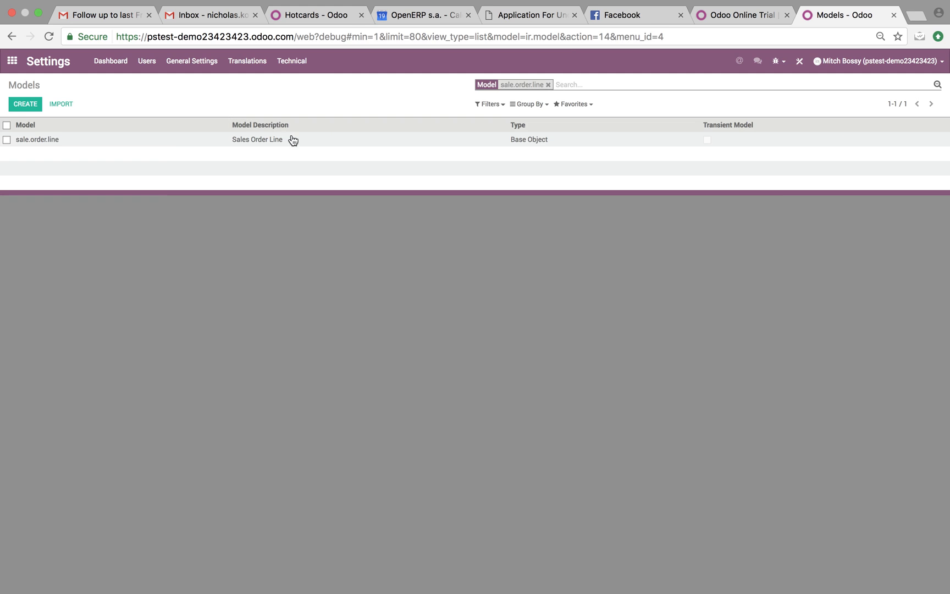
Start a new custom field on the Sales Order Line model with the name x_lot_id and the label Lot/Serial.
{"action": "left_click", "coordinate": [278, 138]}
{"action": "left_click", "coordinate": [20, 102]}
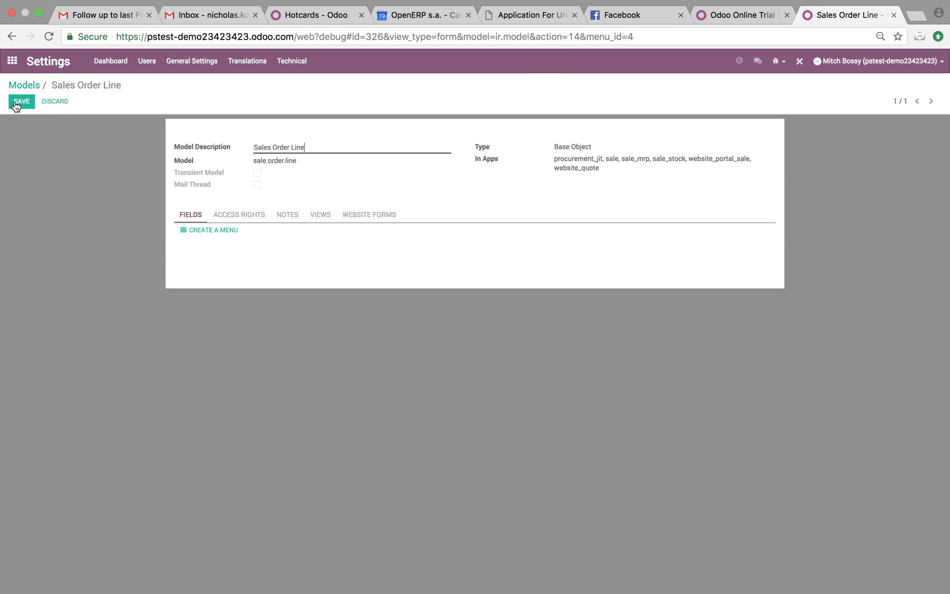
{"action": "scroll", "coordinate": [267, 362], "scroll_direction": "down", "scroll_amount": 6}
{"action": "left_click", "coordinate": [202, 548]}
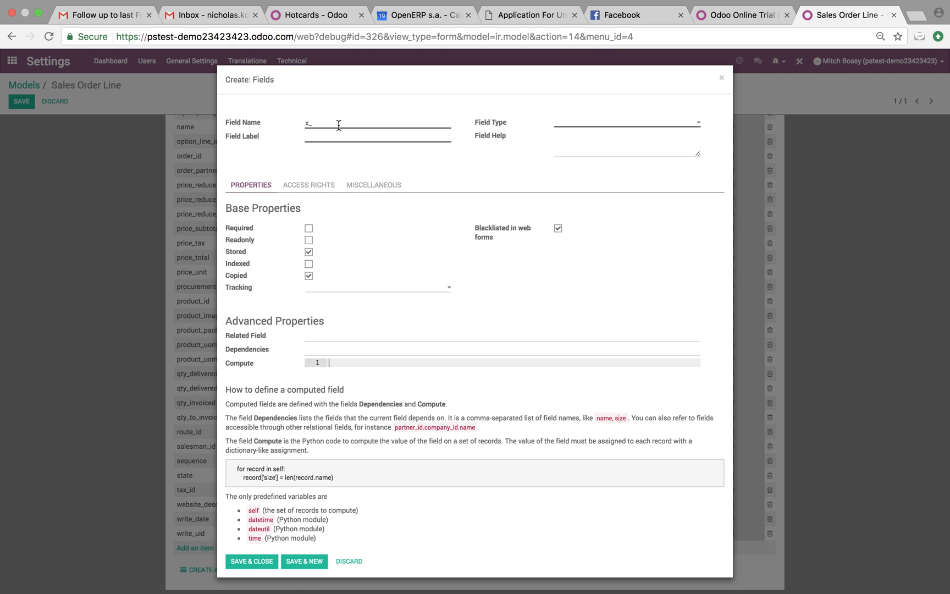
{"action": "type", "text": "lot/O"}
{"action": "type", "text": "_id"}
{"action": "left_click", "coordinate": [339, 137]}
{"action": "type", "text": "Lot/Serial"}
Set the new field's type to many2one with object relation stock.production.lot, then save the field and the model.
{"action": "left_click", "coordinate": [569, 122]}
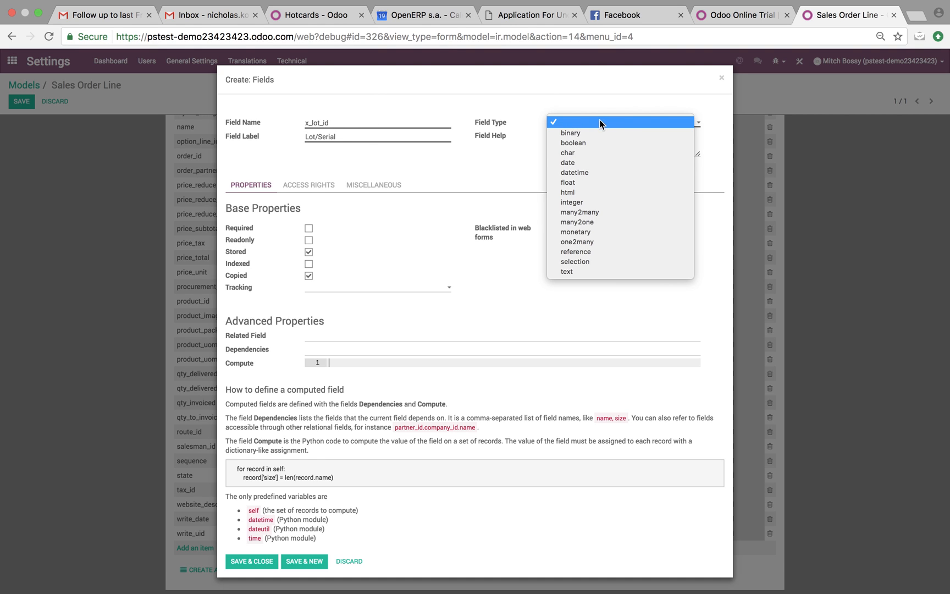
{"action": "left_click", "coordinate": [612, 223]}
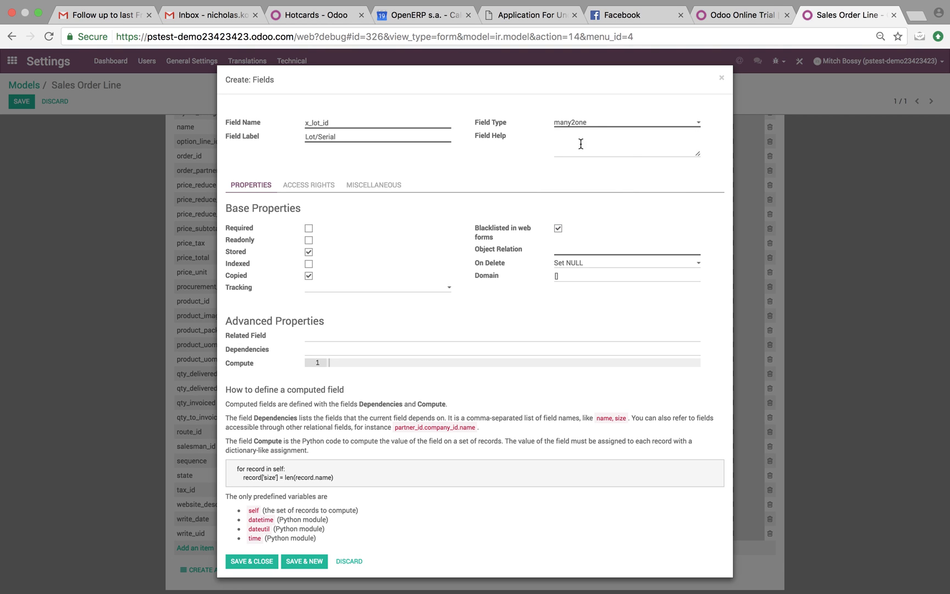
{"action": "left_click", "coordinate": [564, 250]}
{"action": "type", "text": "stock.production.lot"}
{"action": "left_click", "coordinate": [263, 562]}
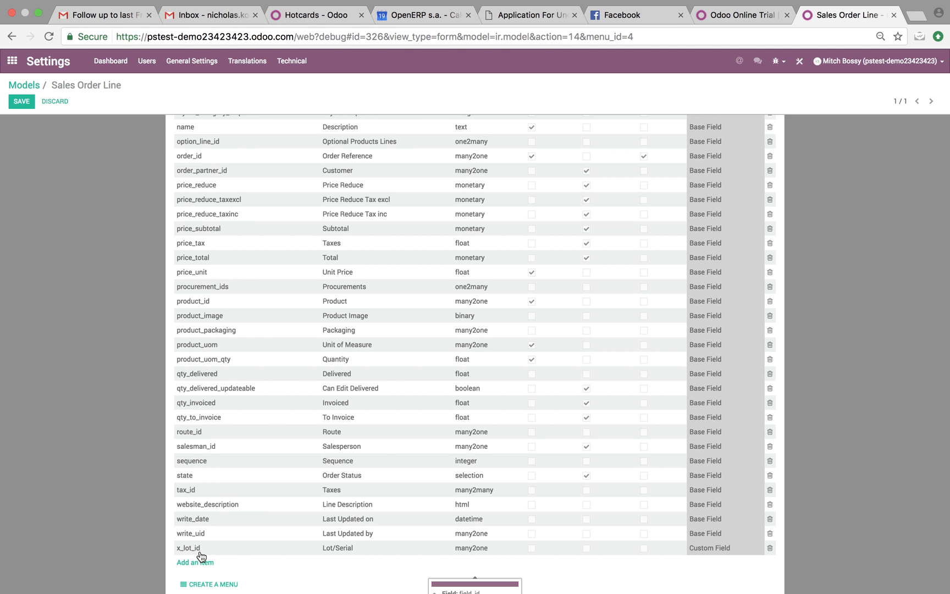
{"action": "scroll", "coordinate": [13, 137], "scroll_direction": "up", "scroll_amount": 10}
{"action": "left_click", "coordinate": [23, 103]}
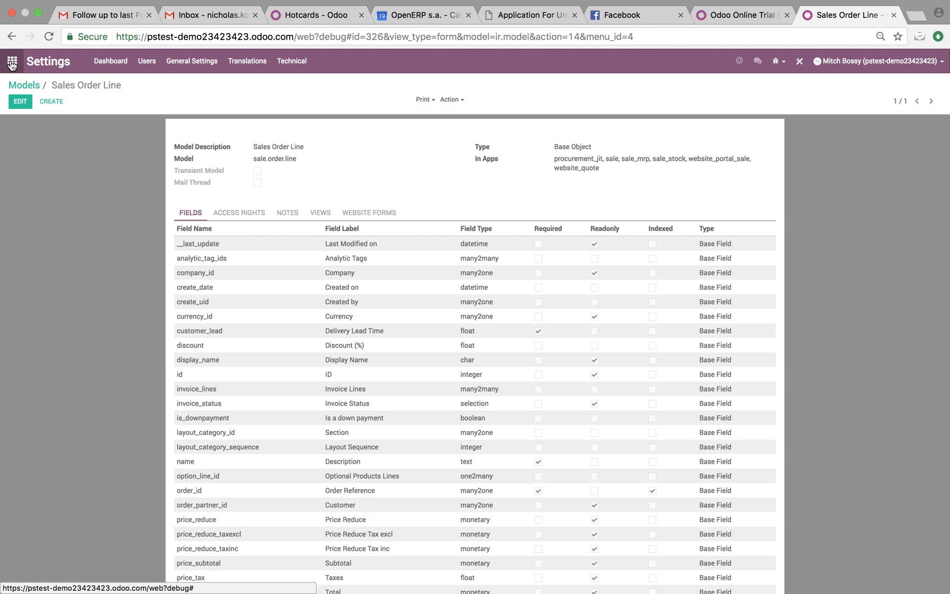
Search the apps for sales orders and open the existing order in the Sales Orders list.
{"action": "left_click", "coordinate": [12, 64]}
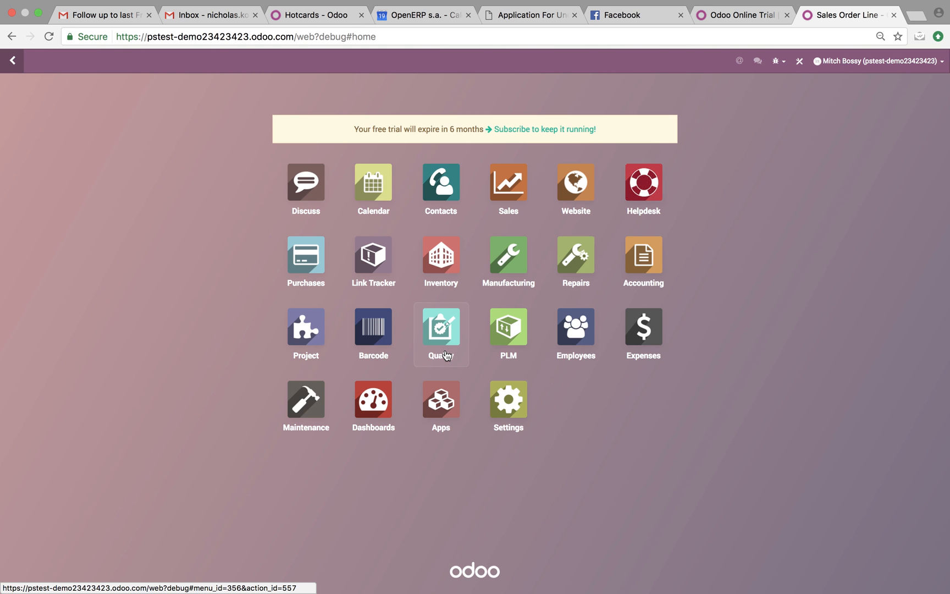
{"action": "type", "text": "sale ord"}
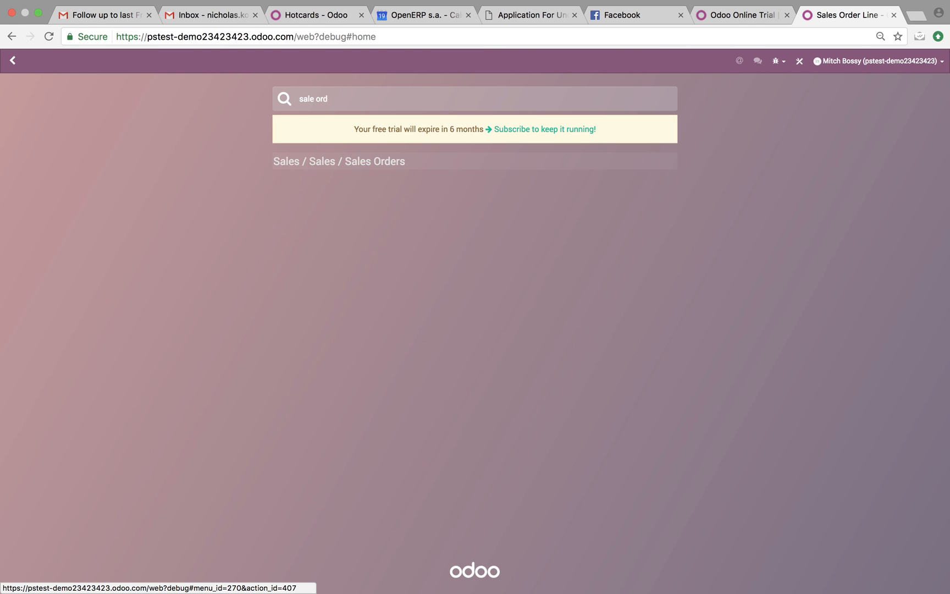
{"action": "type", "text": "e"}
{"action": "key", "text": "Return"}
{"action": "left_click", "coordinate": [254, 142]}
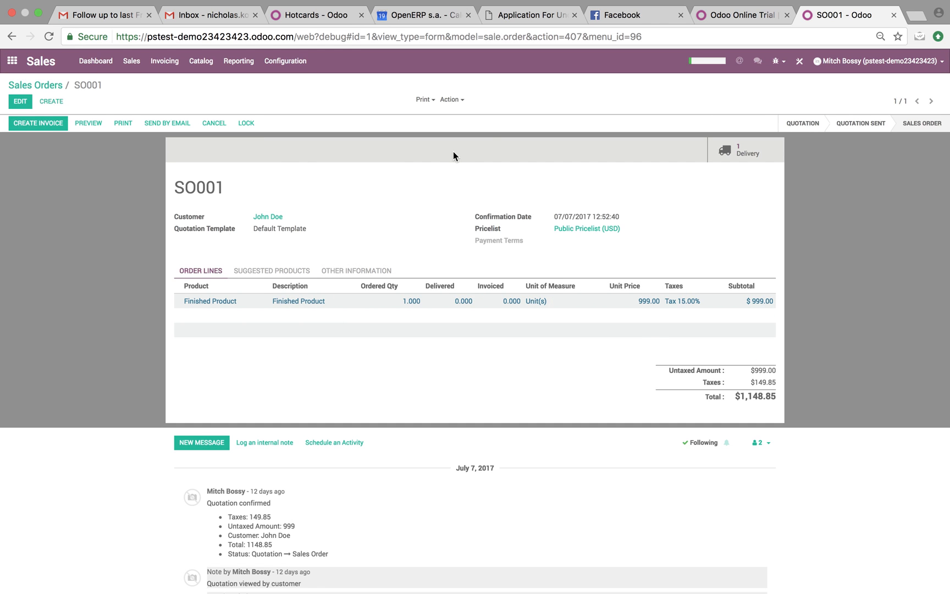
Open the sales order's form view definition for editing and place the cursor after the name field in the Sales Order Lines tree.
{"action": "left_click", "coordinate": [778, 61]}
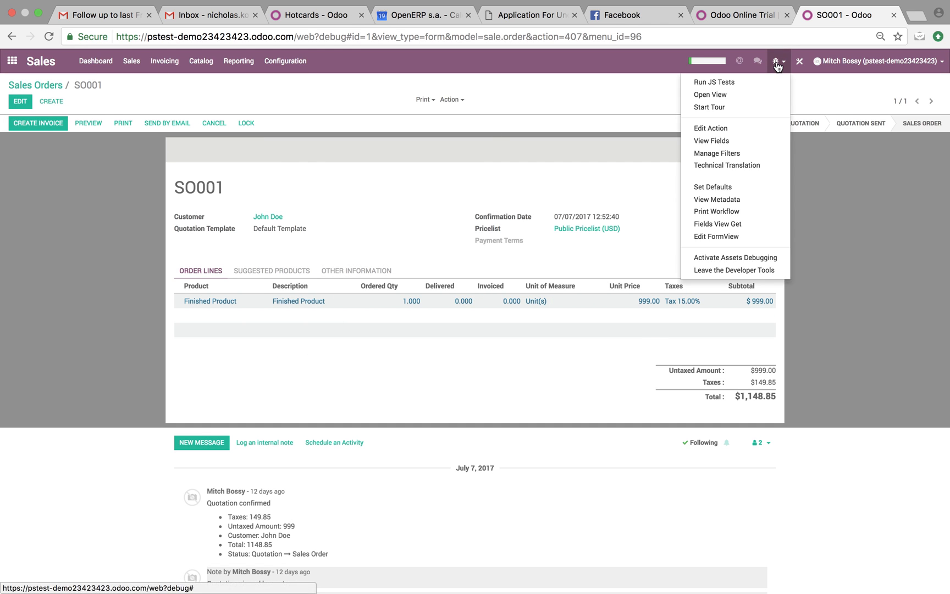
{"action": "left_click", "coordinate": [750, 241]}
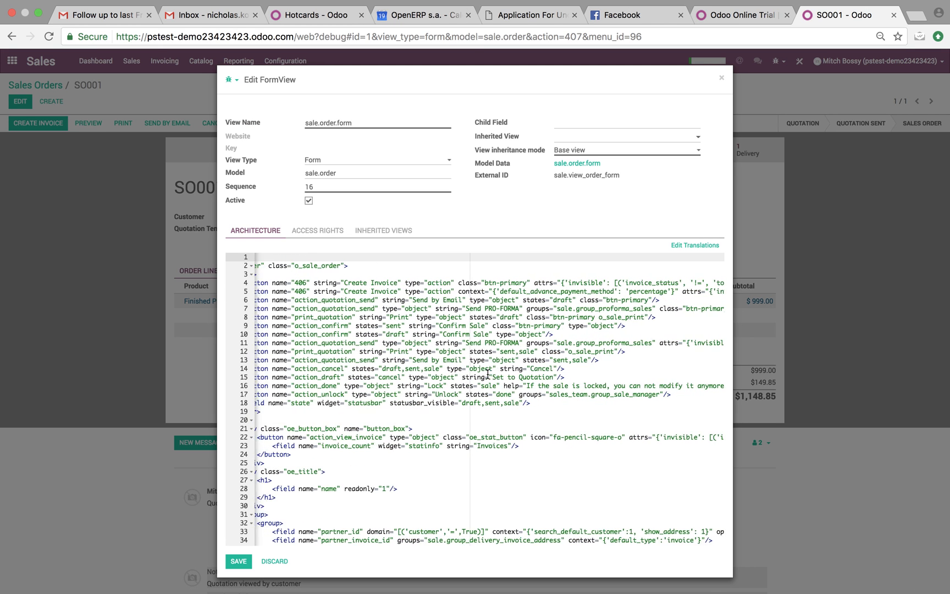
{"action": "scroll", "coordinate": [488, 374], "scroll_direction": "down", "scroll_amount": 5}
{"action": "scroll", "coordinate": [488, 374], "scroll_direction": "down", "scroll_amount": 10}
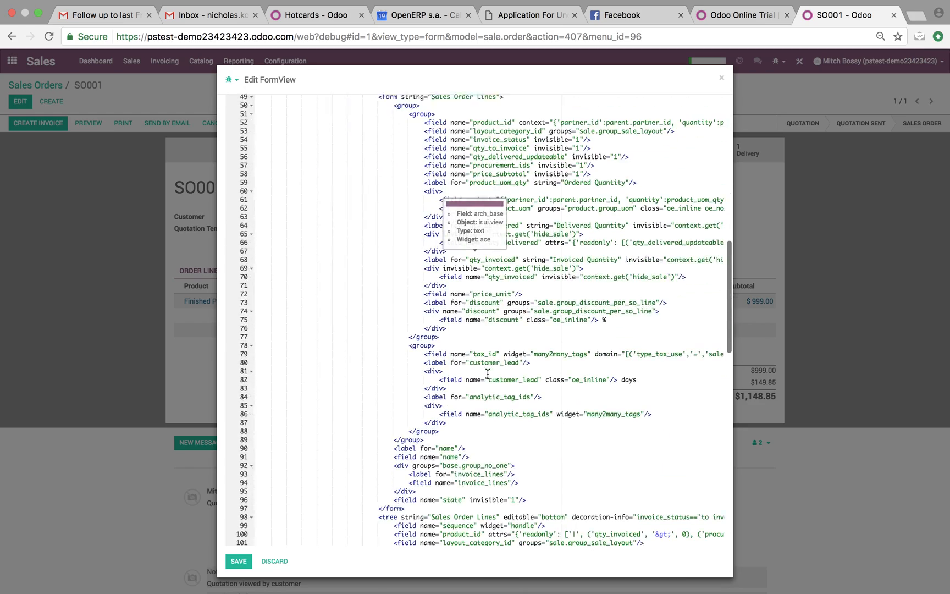
{"action": "scroll", "coordinate": [488, 373], "scroll_direction": "up", "scroll_amount": 15}
{"action": "left_click", "coordinate": [487, 373]}
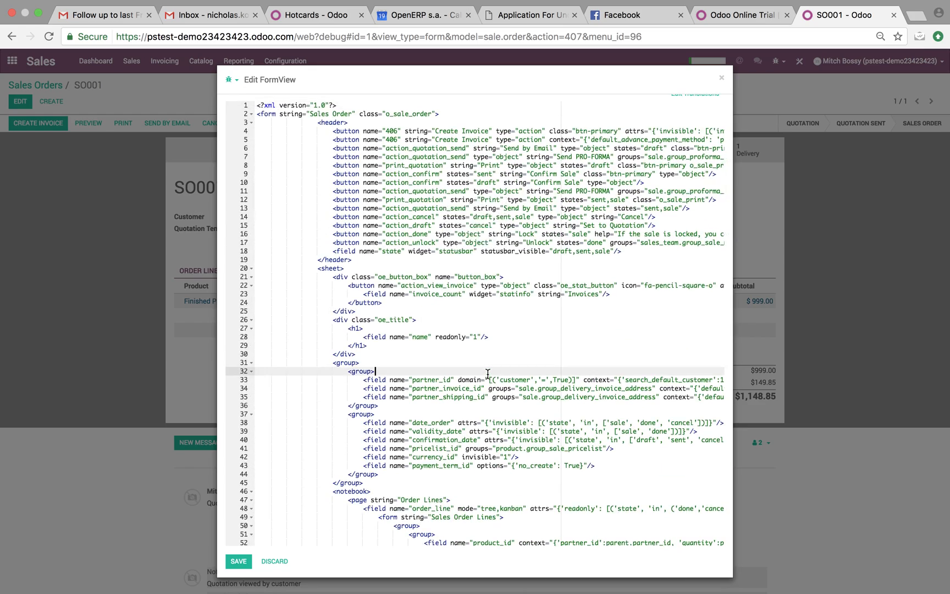
{"action": "scroll", "coordinate": [488, 374], "scroll_direction": "down", "scroll_amount": 10}
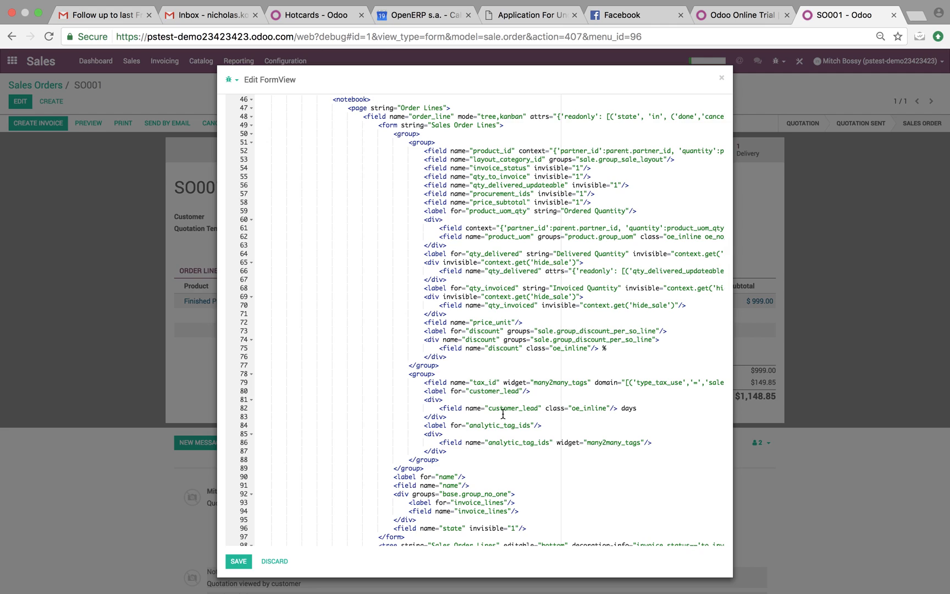
{"action": "scroll", "coordinate": [503, 412], "scroll_direction": "down", "scroll_amount": 10}
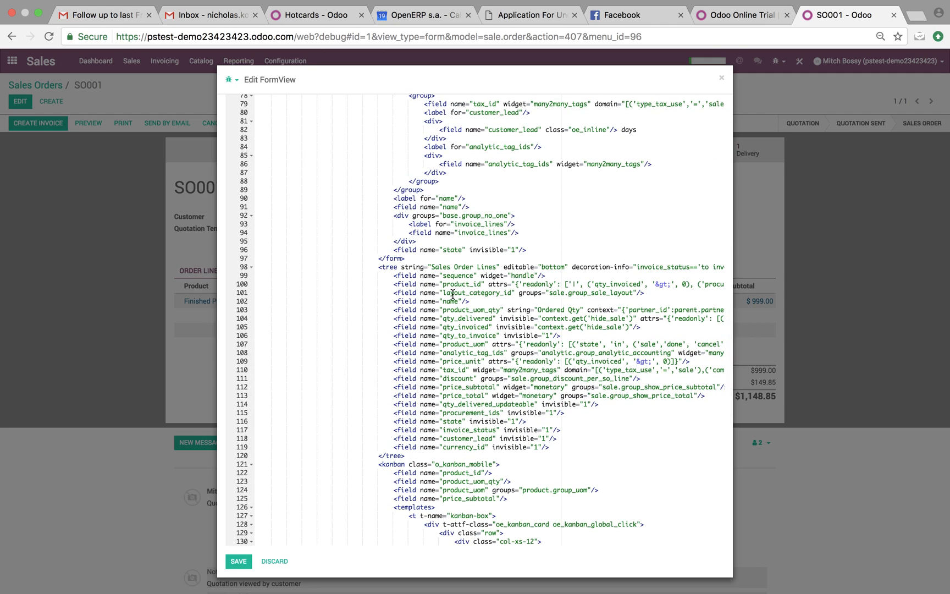
{"action": "left_click", "coordinate": [407, 301]}
{"action": "scroll", "coordinate": [426, 263], "scroll_direction": "up", "scroll_amount": 15}
{"action": "scroll", "coordinate": [402, 276], "scroll_direction": "down", "scroll_amount": 12}
{"action": "scroll", "coordinate": [402, 276], "scroll_direction": "down", "scroll_amount": 5}
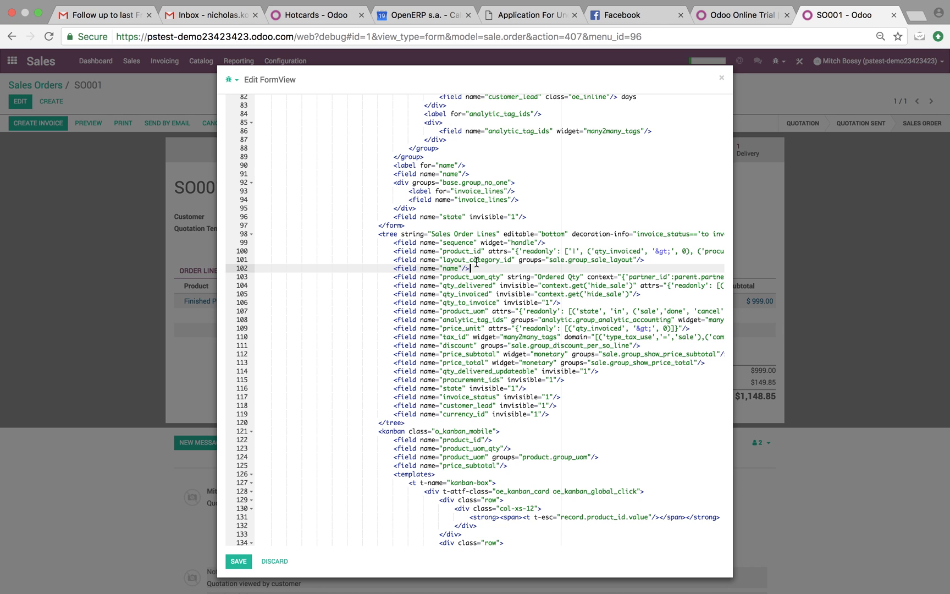
Insert a field tag for x_lot_id below the name field in the order lines tree, save the view, and reload the order.
{"action": "key", "text": "Return"}
{"action": "left_click_drag", "start_coordinate": [471, 268], "coordinate": [394, 268]}
{"action": "key", "text": "super+c"}
{"action": "left_click", "coordinate": [409, 276]}
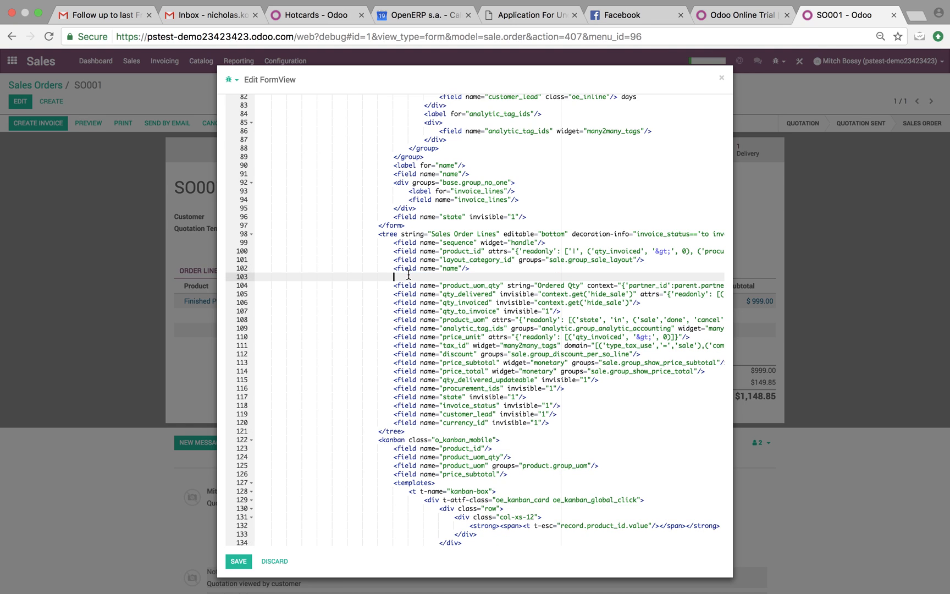
{"action": "key", "text": "super+v"}
{"action": "key", "text": "BackSpace"}
{"action": "key", "text": "BackSpace"}
{"action": "key", "text": "BackSpace"}
{"action": "key", "text": "BackSpace"}
{"action": "type", "text": "x_lot_id"}
{"action": "left_click", "coordinate": [240, 562]}
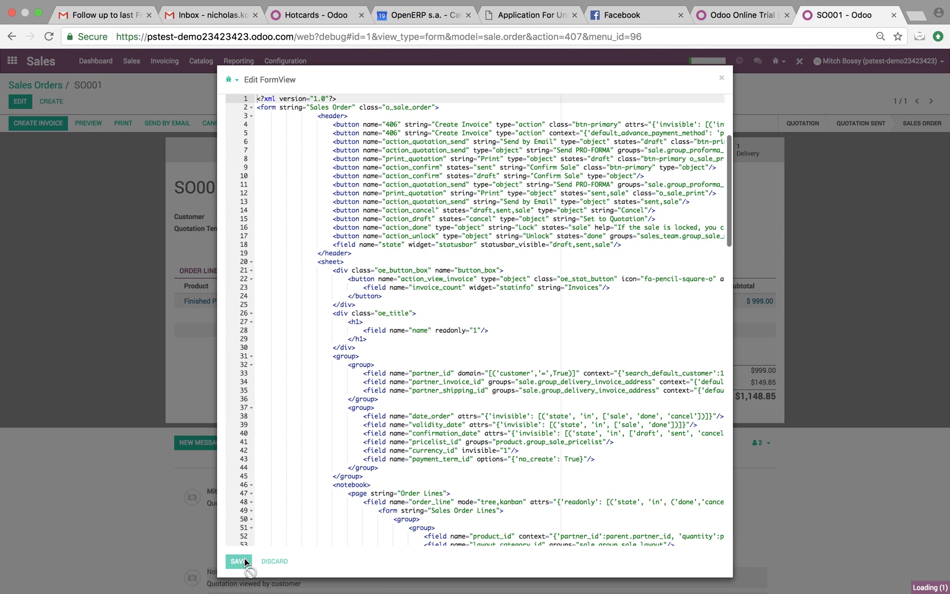
{"action": "left_click", "coordinate": [724, 80]}
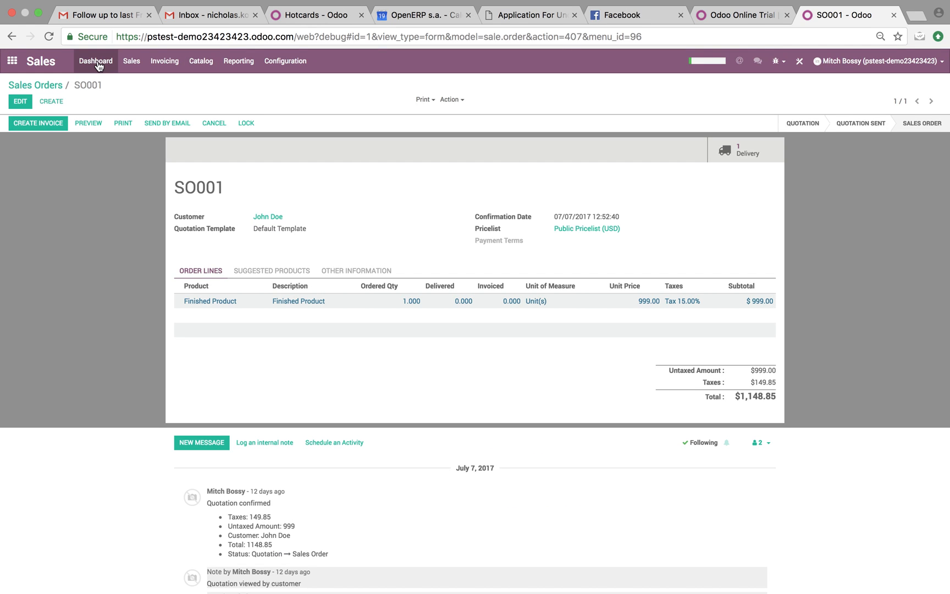
{"action": "left_click", "coordinate": [49, 37]}
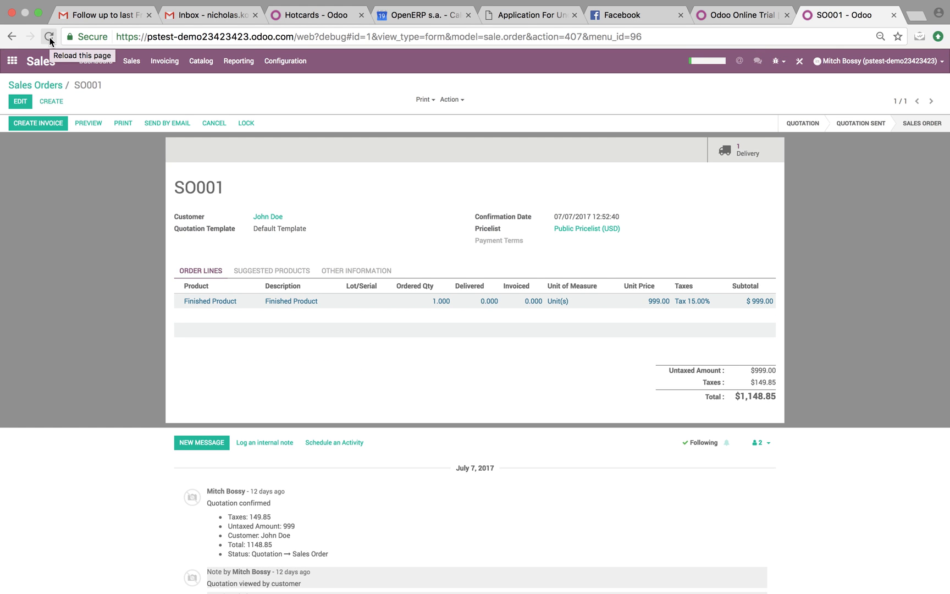
Try the Lot/Serial choices and the new lot form on the Finished Product line, discarding the lot and the order edits.
{"action": "left_click", "coordinate": [25, 103]}
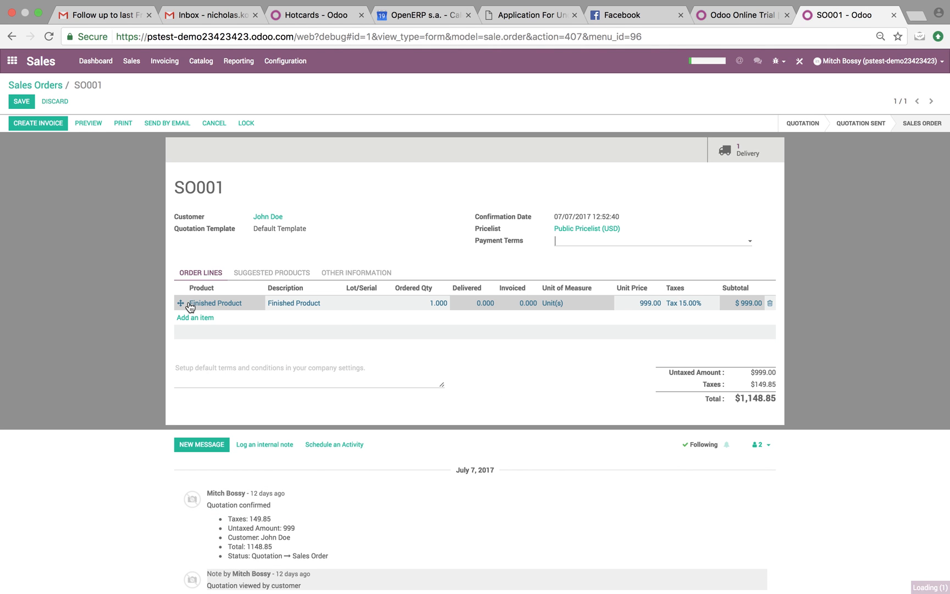
{"action": "left_click", "coordinate": [354, 306]}
{"action": "left_click", "coordinate": [369, 308]}
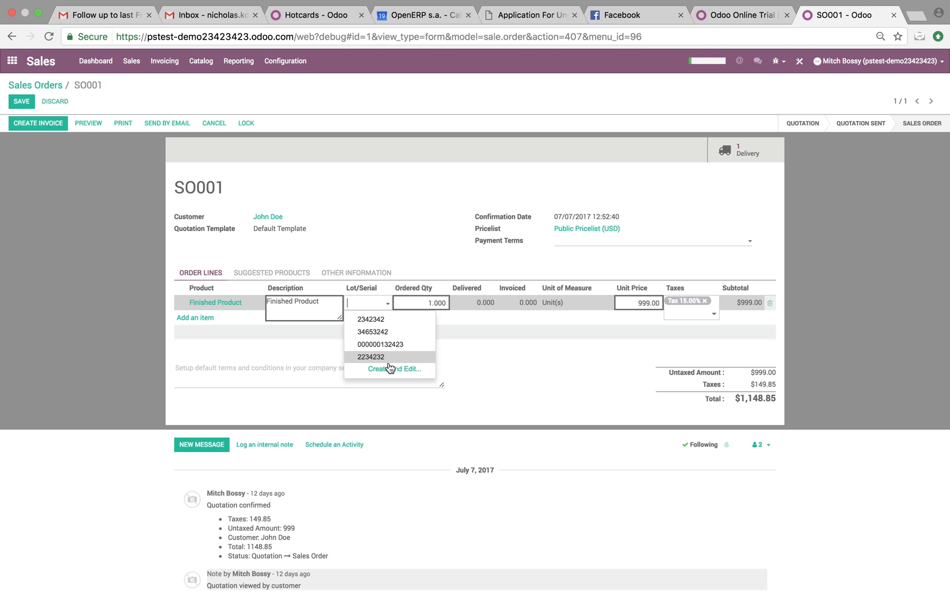
{"action": "left_click", "coordinate": [408, 369]}
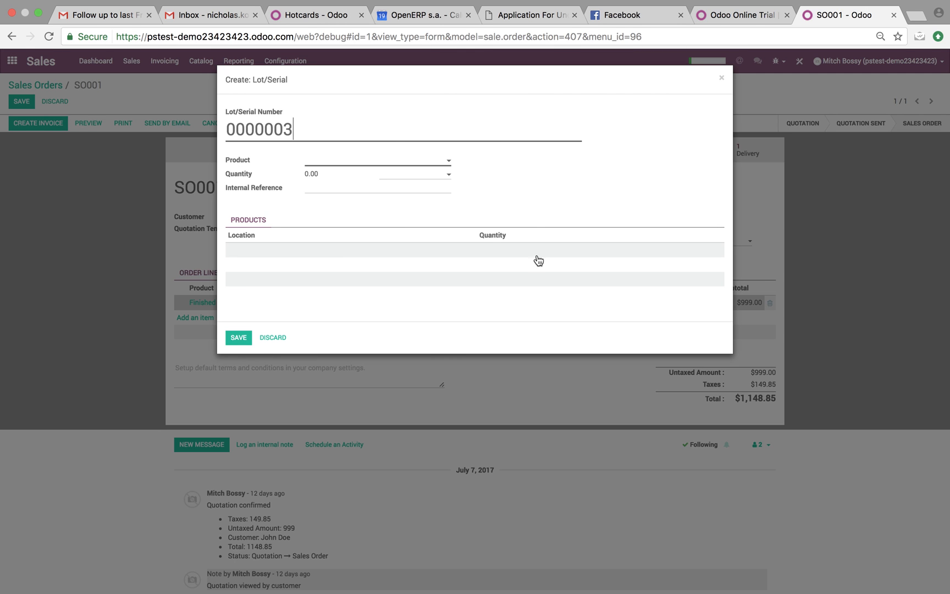
{"action": "left_click", "coordinate": [272, 339]}
{"action": "left_click", "coordinate": [92, 328]}
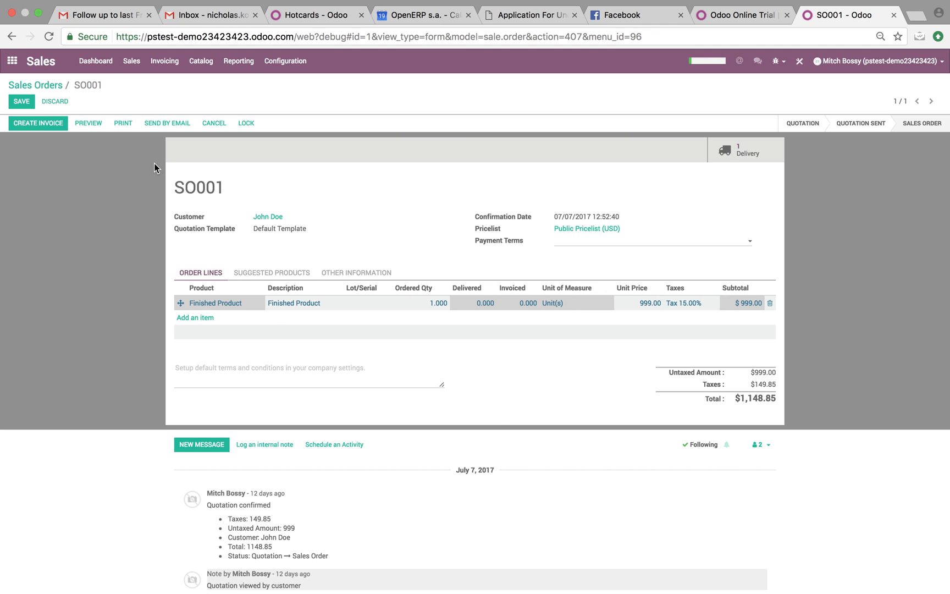
{"action": "left_click", "coordinate": [55, 103]}
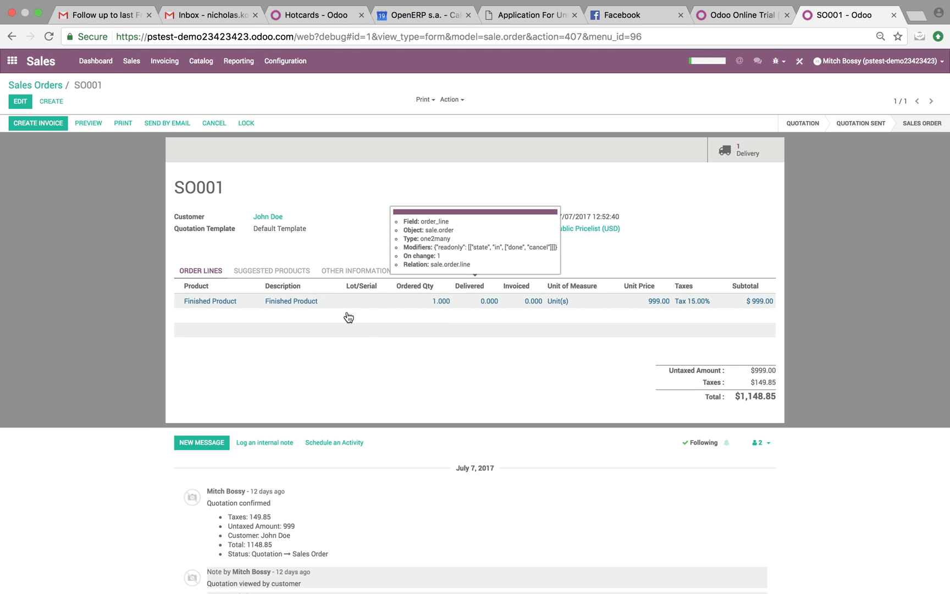
Search the database models for sale.order and open the Sales Order Line model.
{"action": "left_click", "coordinate": [21, 52]}
{"action": "type", "text": "models"}
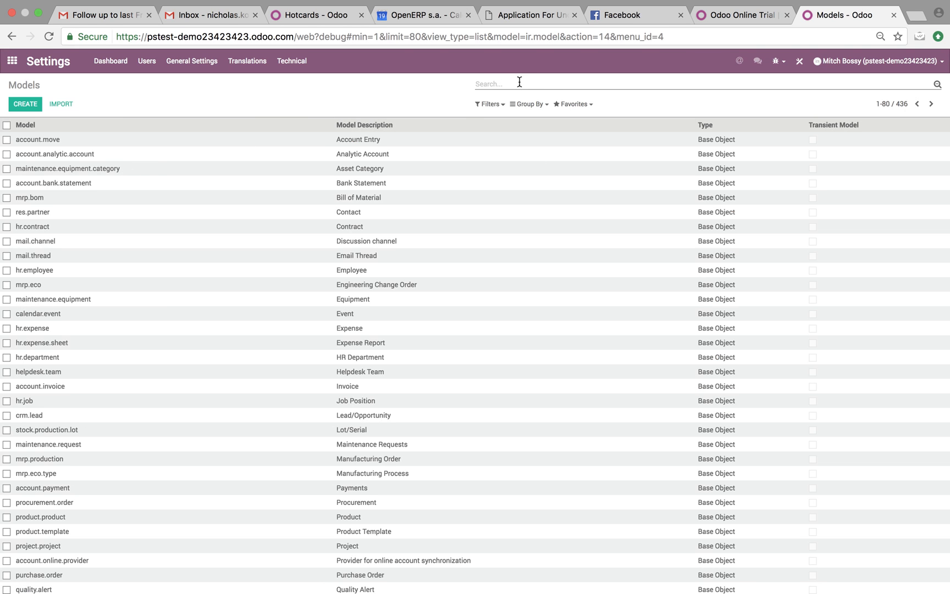
{"action": "left_click", "coordinate": [521, 82]}
{"action": "type", "text": "sale.order.line"}
{"action": "key", "text": "Return"}
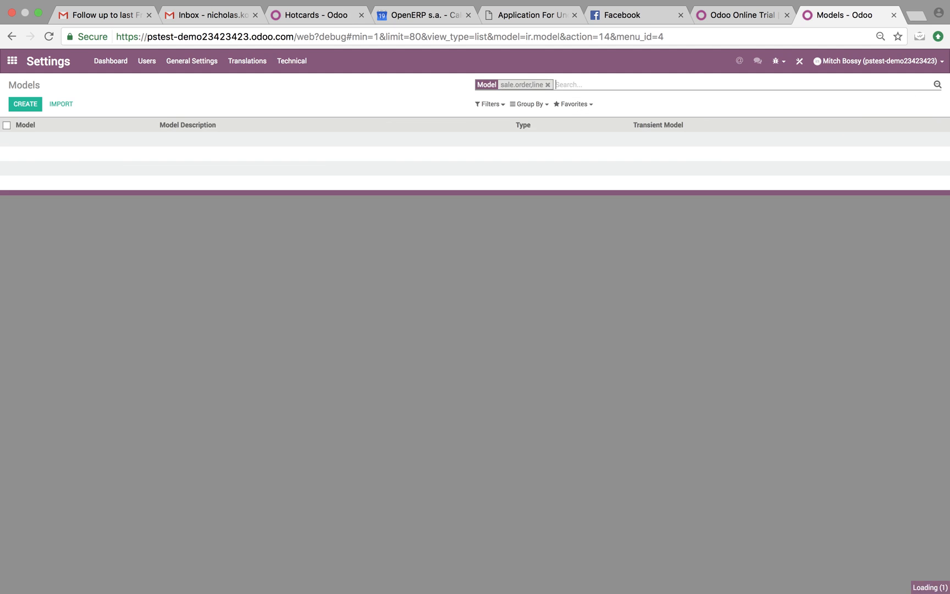
{"action": "left_click", "coordinate": [548, 84]}
{"action": "type", "text": "sale.order"}
{"action": "key", "text": "Return"}
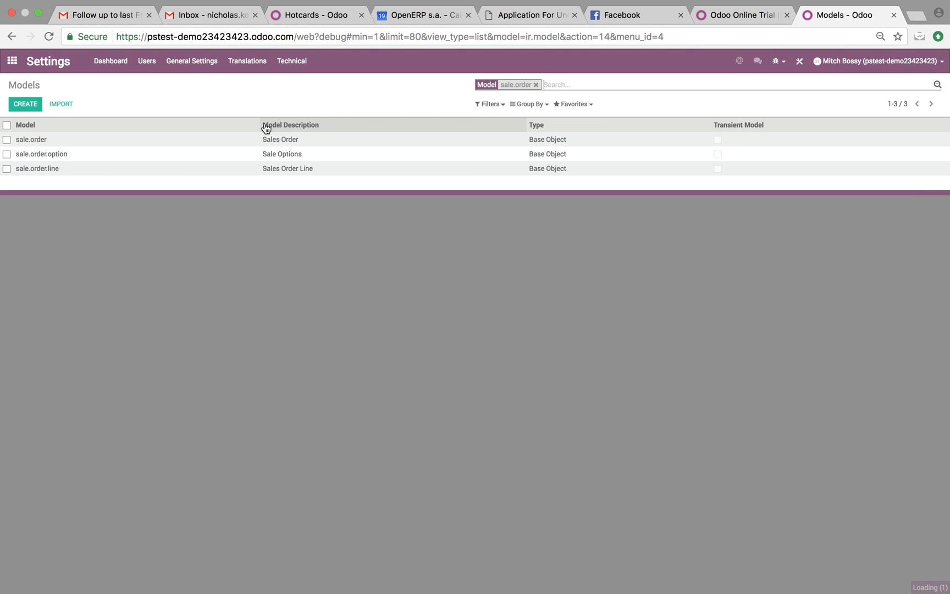
{"action": "left_click", "coordinate": [287, 171]}
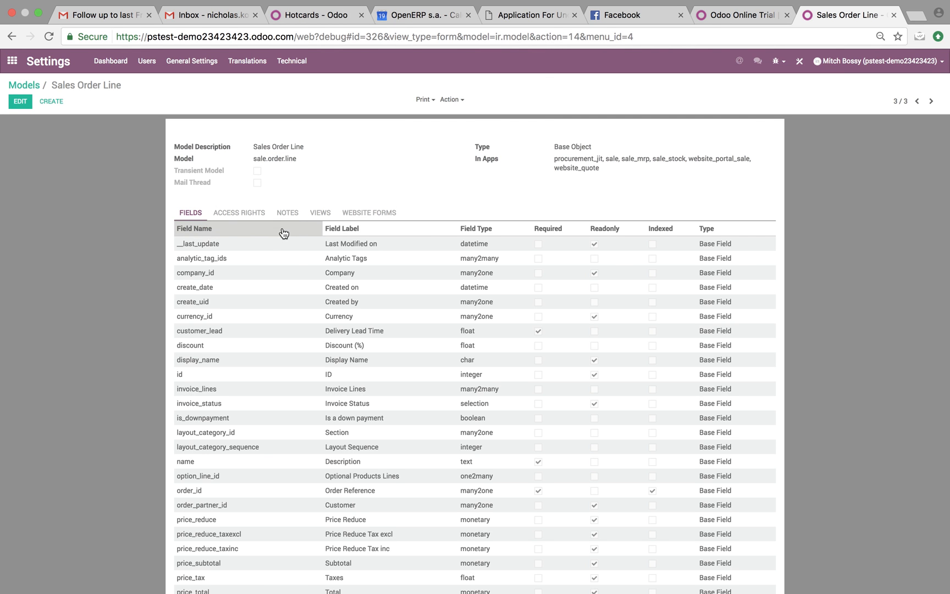
Examine the Sales Order Line model's views and fields and return to the models list.
{"action": "left_click", "coordinate": [320, 213]}
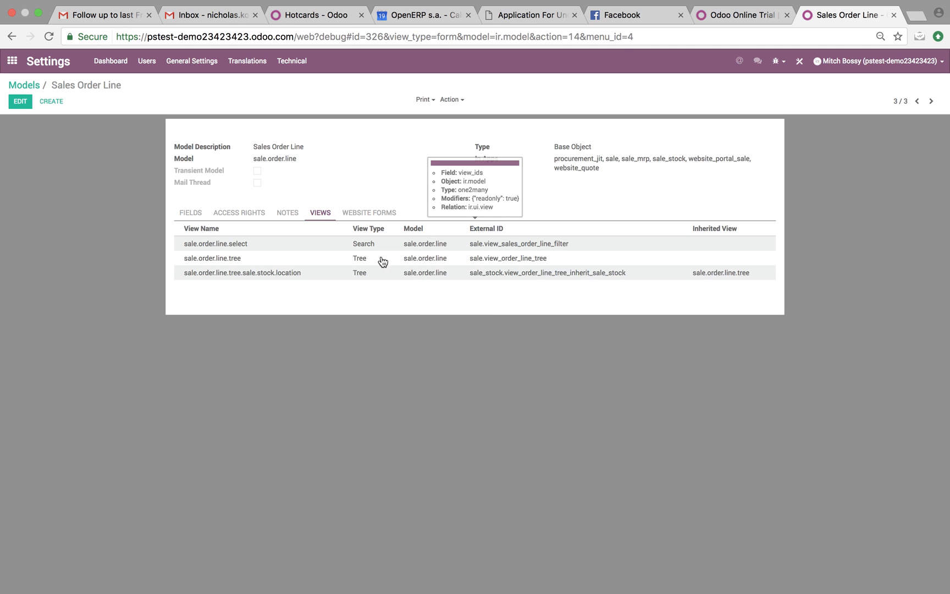
{"action": "left_click", "coordinate": [191, 213]}
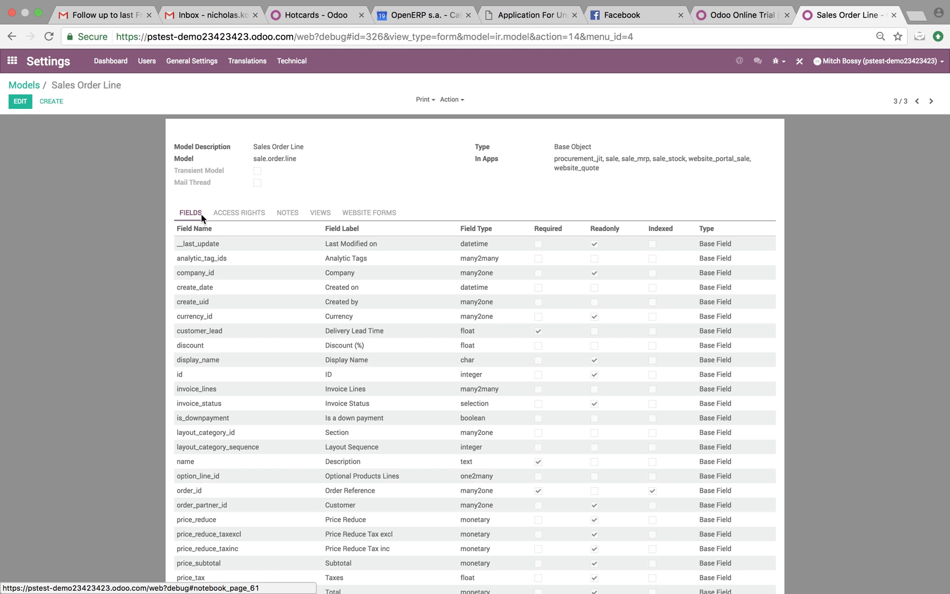
{"action": "left_click", "coordinate": [24, 86]}
Open the Sales Orders list, view the existing order, and return to the list.
{"action": "left_click", "coordinate": [6, 66]}
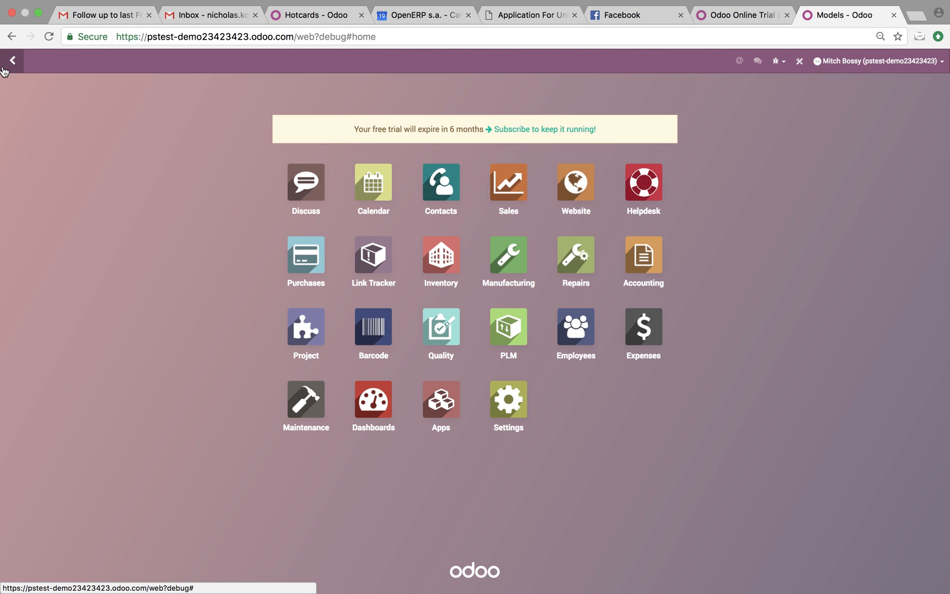
{"action": "type", "text": "sale orde"}
{"action": "key", "text": "Return"}
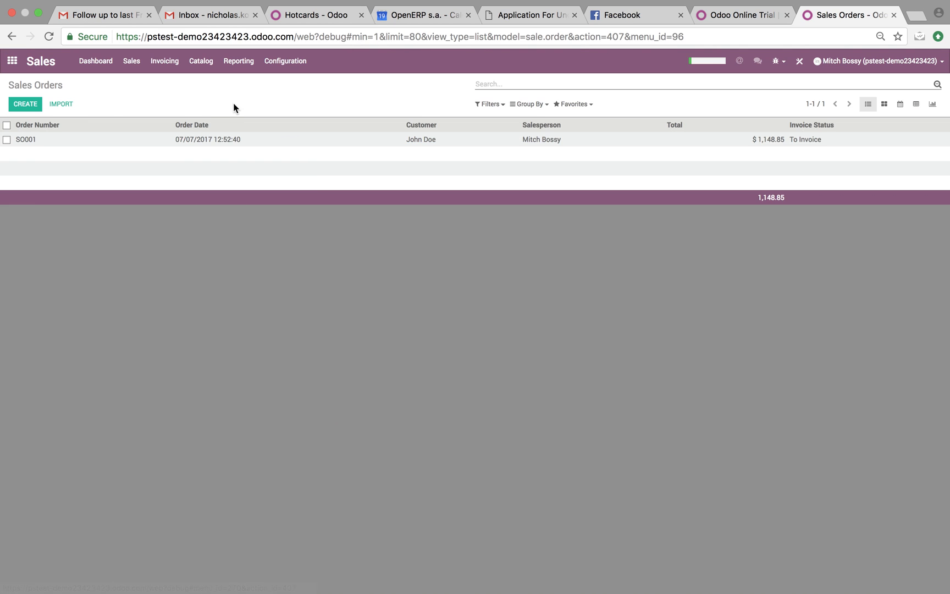
{"action": "left_click", "coordinate": [216, 139]}
{"action": "left_click", "coordinate": [64, 85]}
Examine which fields a custom filter offers on the Sales Orders list and close the choices without filtering.
{"action": "left_click", "coordinate": [488, 104]}
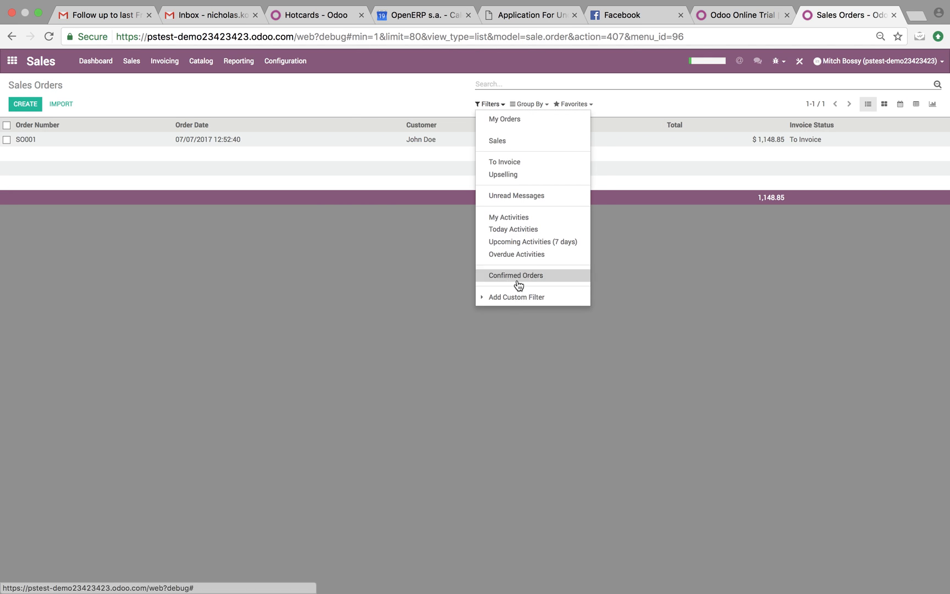
{"action": "left_click", "coordinate": [517, 297]}
{"action": "left_click", "coordinate": [535, 308]}
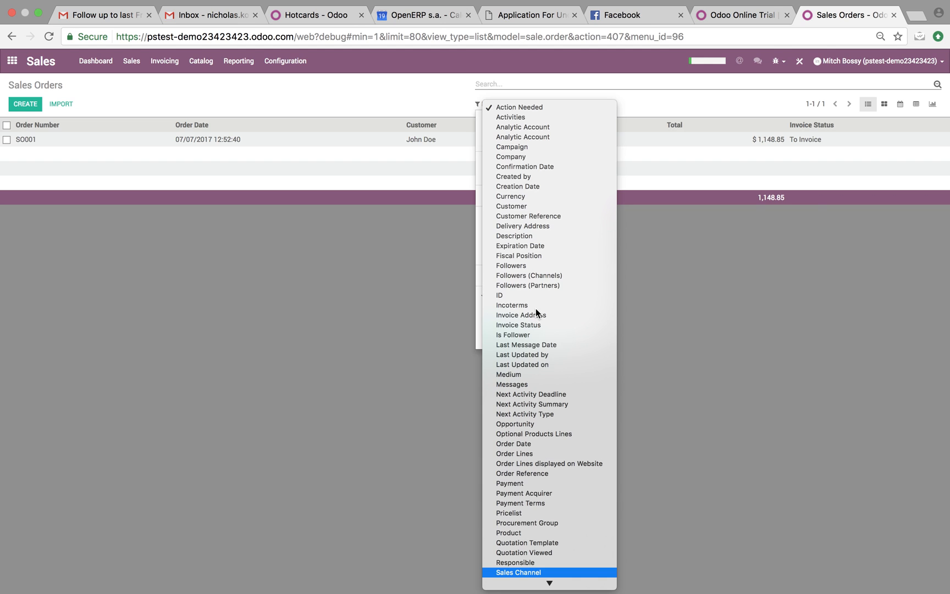
{"action": "scroll", "coordinate": [543, 399], "scroll_direction": "down", "scroll_amount": 4}
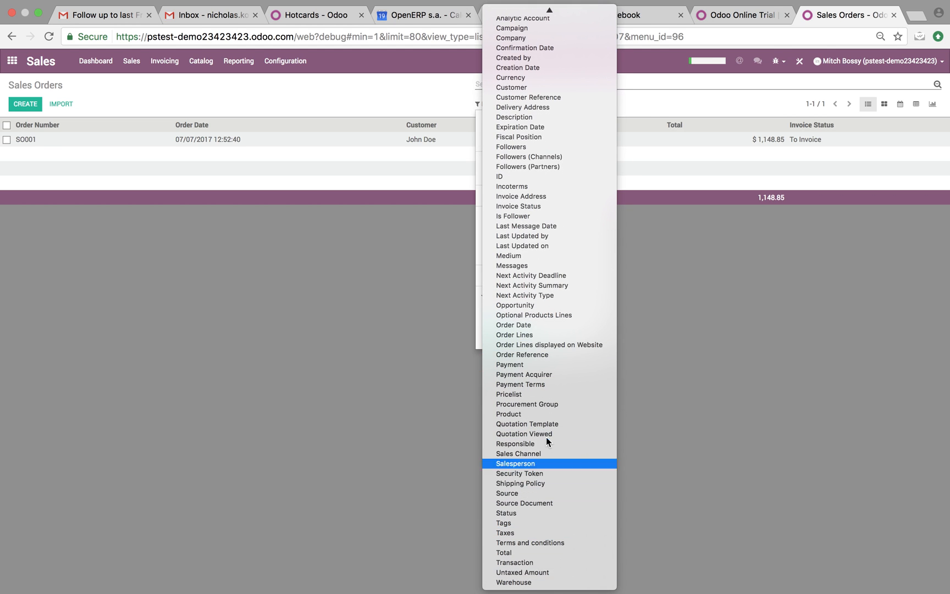
{"action": "left_click", "coordinate": [698, 445]}
{"action": "left_click", "coordinate": [460, 281]}
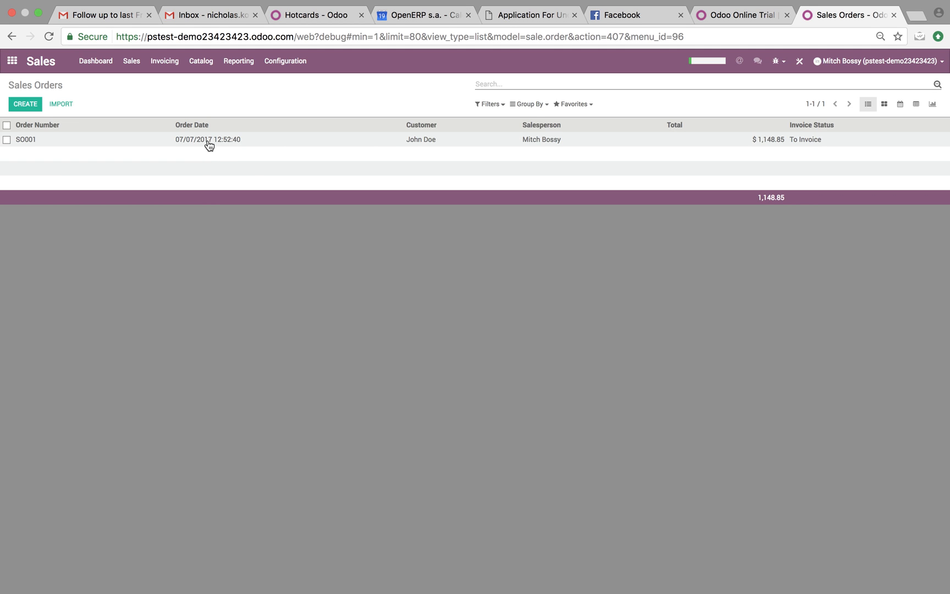
Review the existing order's lines once more and return to the home screen with all apps.
{"action": "left_click", "coordinate": [237, 145]}
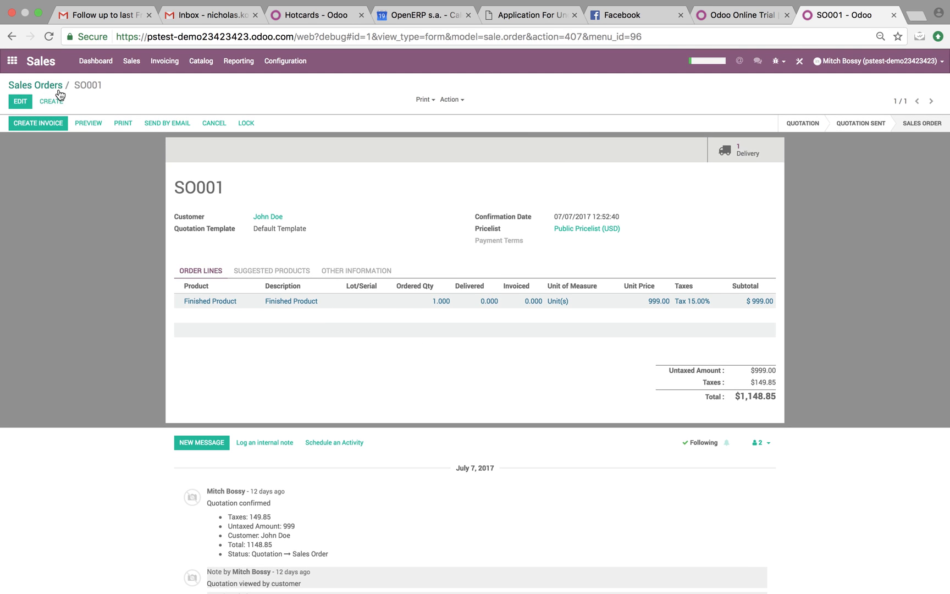
{"action": "left_click", "coordinate": [58, 87]}
{"action": "left_click", "coordinate": [17, 64]}
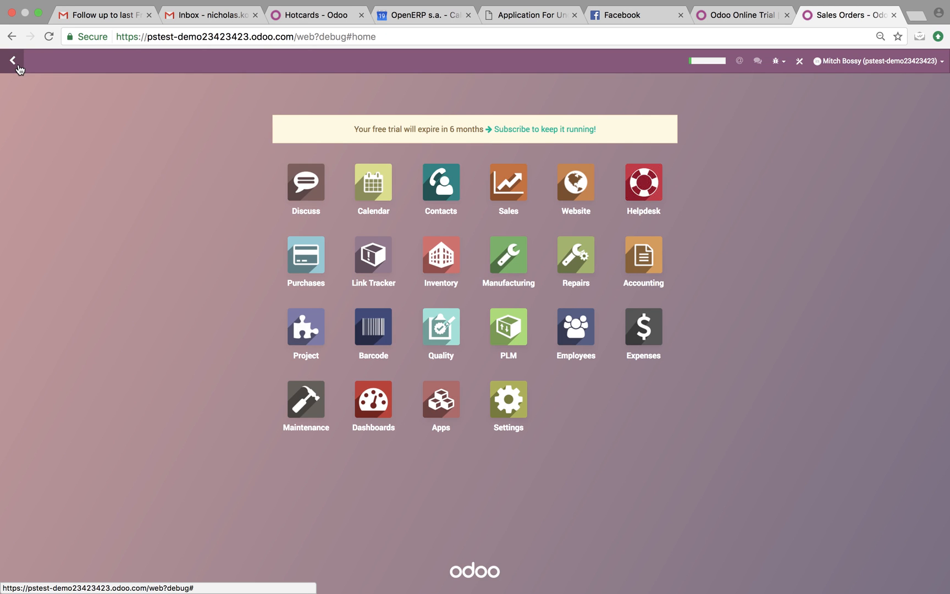